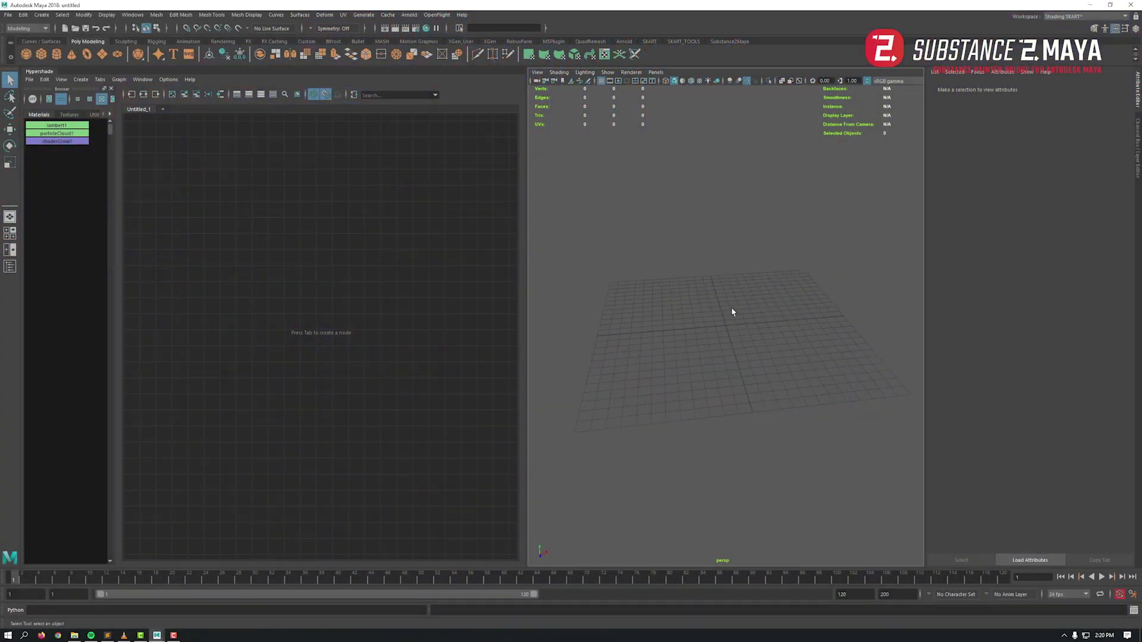
- Open the Substance2Maya tool window
left_click_drag(740, 319, 685, 319, "alt")
right_click_drag(686, 319, 717, 349, "alt")
left_click(736, 42)
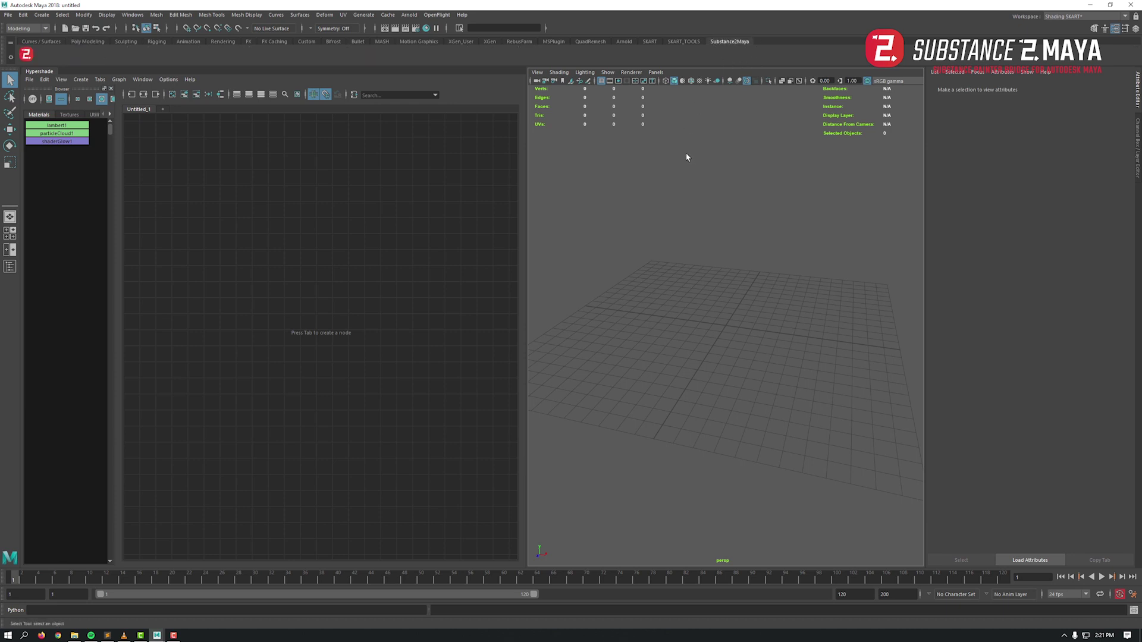
left_click(26, 55)
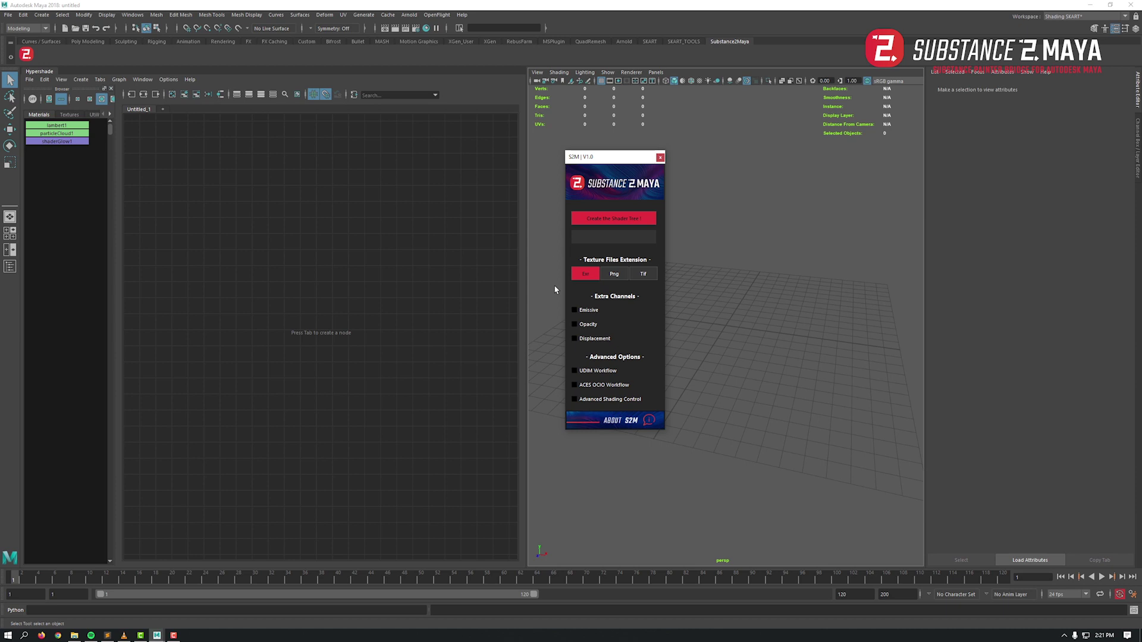
- Try the Png and Tif texture file extensions and return to Exr
left_click(614, 273)
left_click(643, 274)
left_click(643, 274)
left_click(576, 276)
- Try the Emissive, Opacity and Displacement extra channels and switch them off again
left_click(587, 311)
left_click(591, 325)
left_click(592, 339)
left_click(592, 339)
left_click(588, 324)
left_click(589, 312)
- Try UDIM Workflow, ACES OCIO Workflow and Advanced Shading Control together with Displacement and Emissive, and clear all of them
left_click(575, 372)
left_click(596, 388)
left_click(574, 399)
left_click(574, 339)
left_click(574, 310)
left_click(574, 385)
left_click(575, 370)
left_click(574, 338)
left_click(574, 310)
- View the Substance2Maya About information and select the technical support e-mail address
left_click(624, 422)
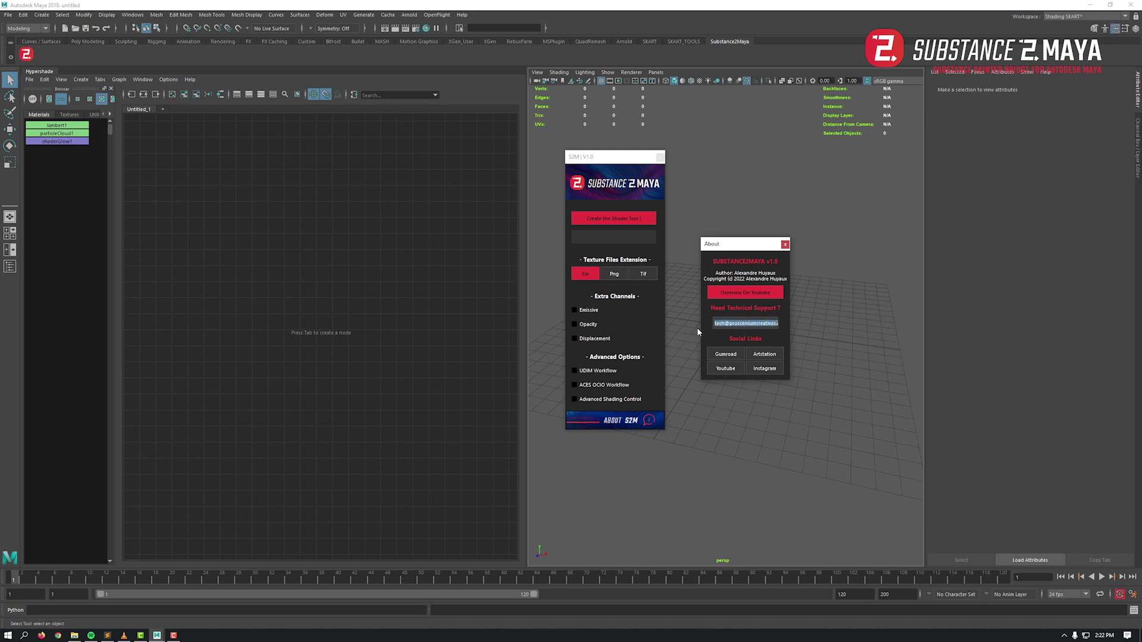
left_click_drag(714, 323, 818, 327)
left_click(775, 326)
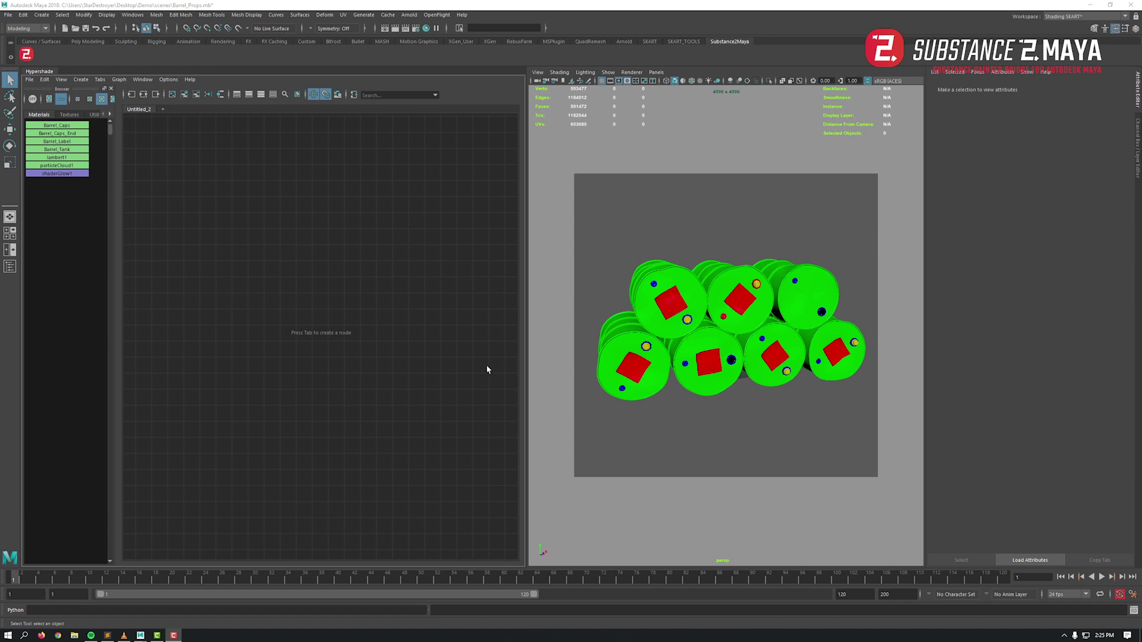
- Create an aiStandardSurface shader and name it ai_Barrel_Caps
left_click_drag(677, 418, 713, 416, "alt")
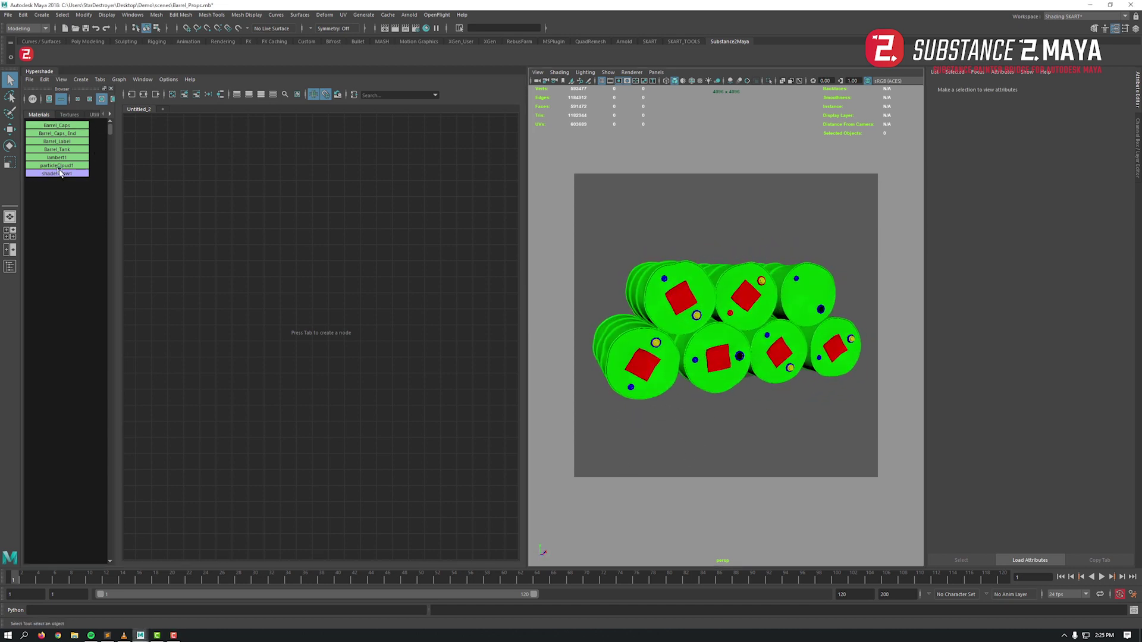
key("Tab")
type("aiStandardSurface")
key("Return")
double_click(288, 238)
type("ai_Berrel_Caps")
key("Return")
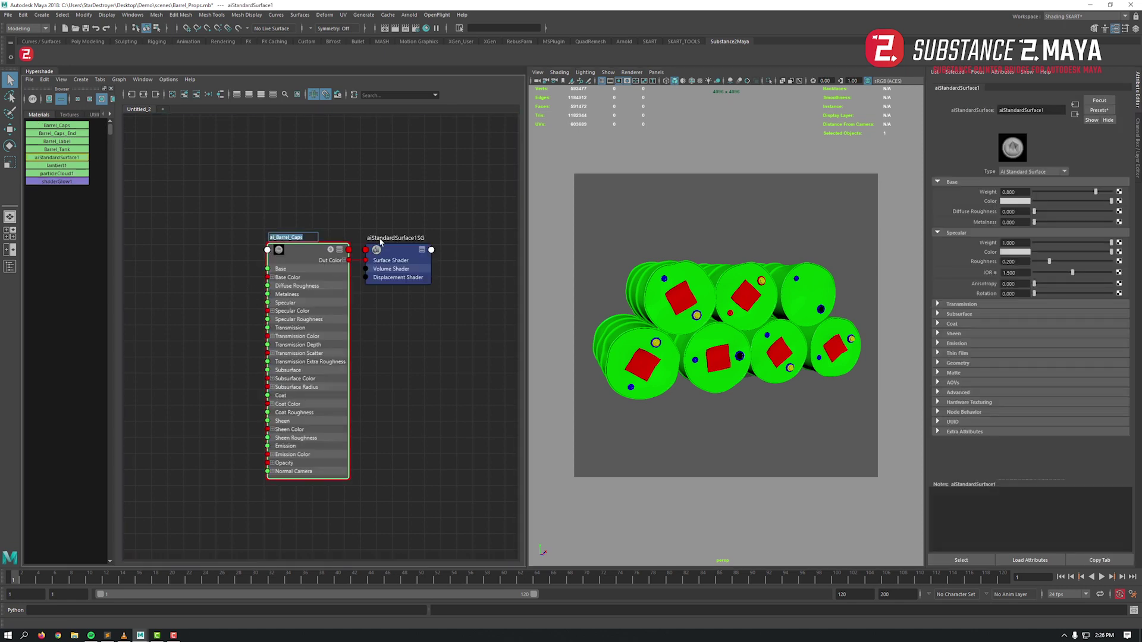
- Add four file texture nodes beside the ai_Barrel_Caps shader
left_click(201, 259)
key("Tab")
type("file")
key("Return")
key("Tab")
type("file")
key("Return")
key("Tab")
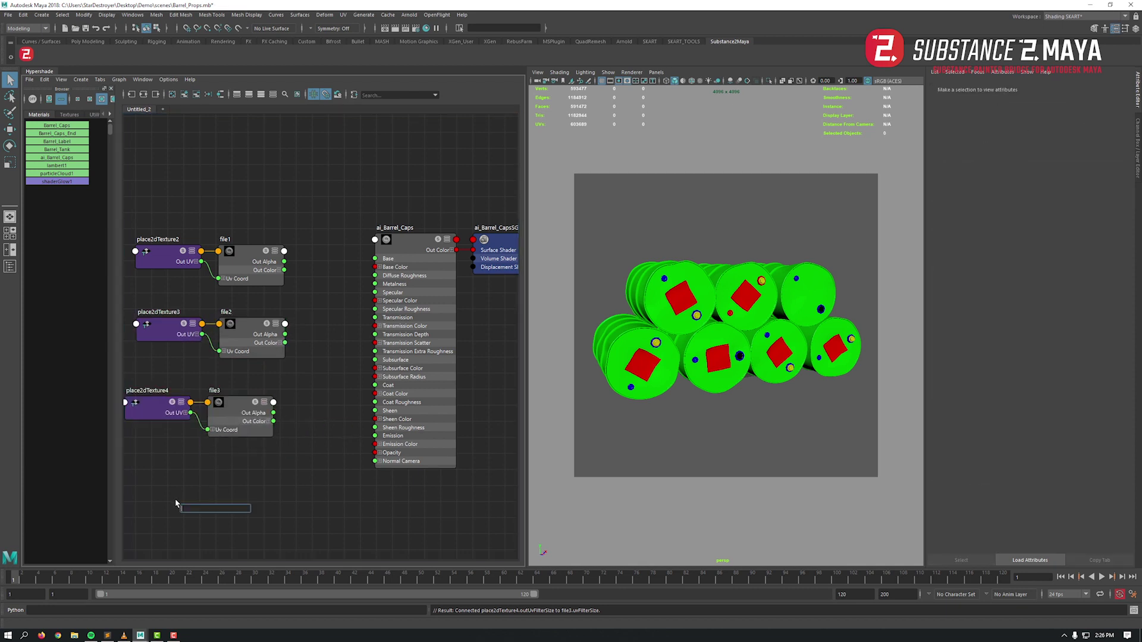
type("file")
key("Return")
key("Tab")
type("file")
key("Return")
- Load ai_Barrel_Caps_BaseColor.exr into file1, connect its Out Color to Base Color and set its color space to Utility - sRGB - Texture
double_click(245, 262)
double_click(429, 207)
left_click_drag(284, 270, 375, 267)
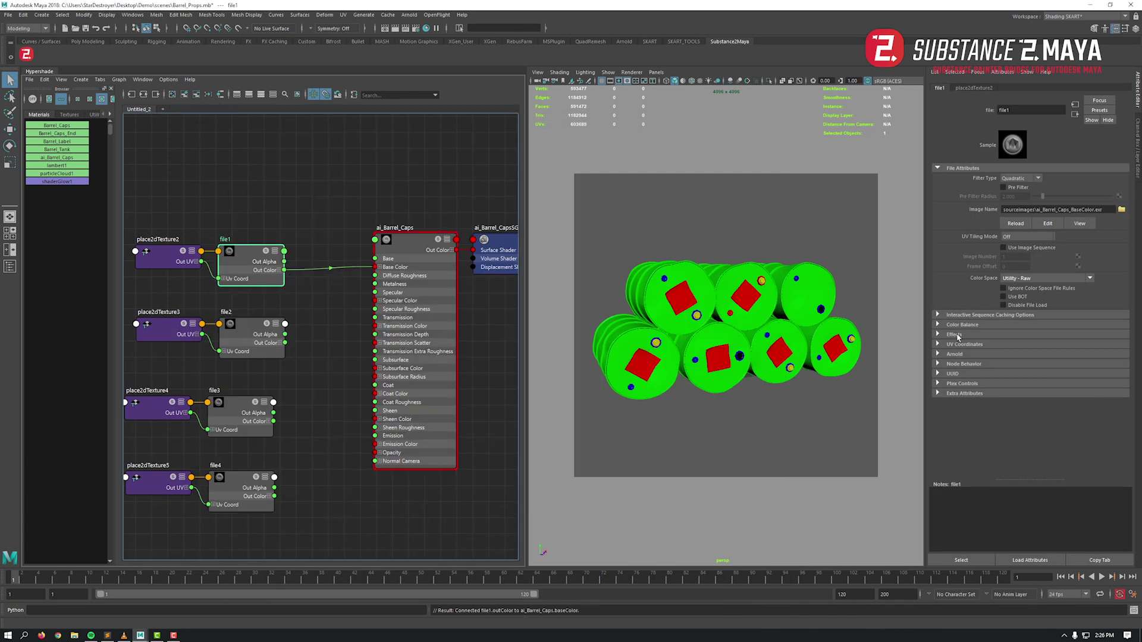
left_click(1045, 277)
left_click(1035, 359)
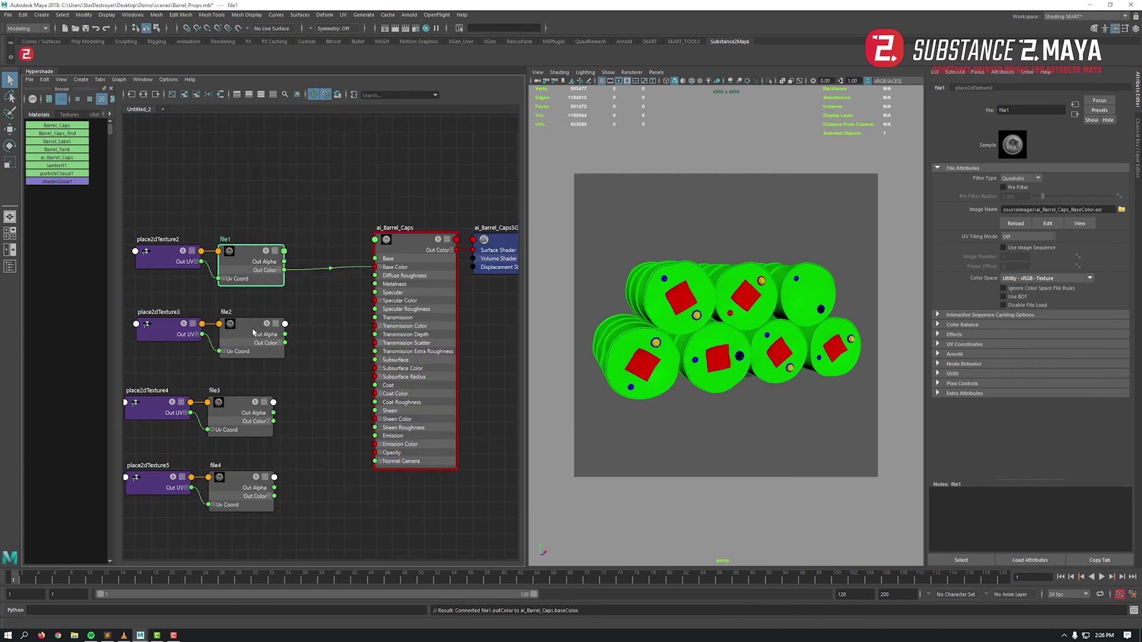
- Set file2 to Utility - Raw, connect its Out Color R to the shader's Metalness and load ai_Barrel_Caps_Metalness.tif
left_click(1045, 278)
left_click(1047, 295)
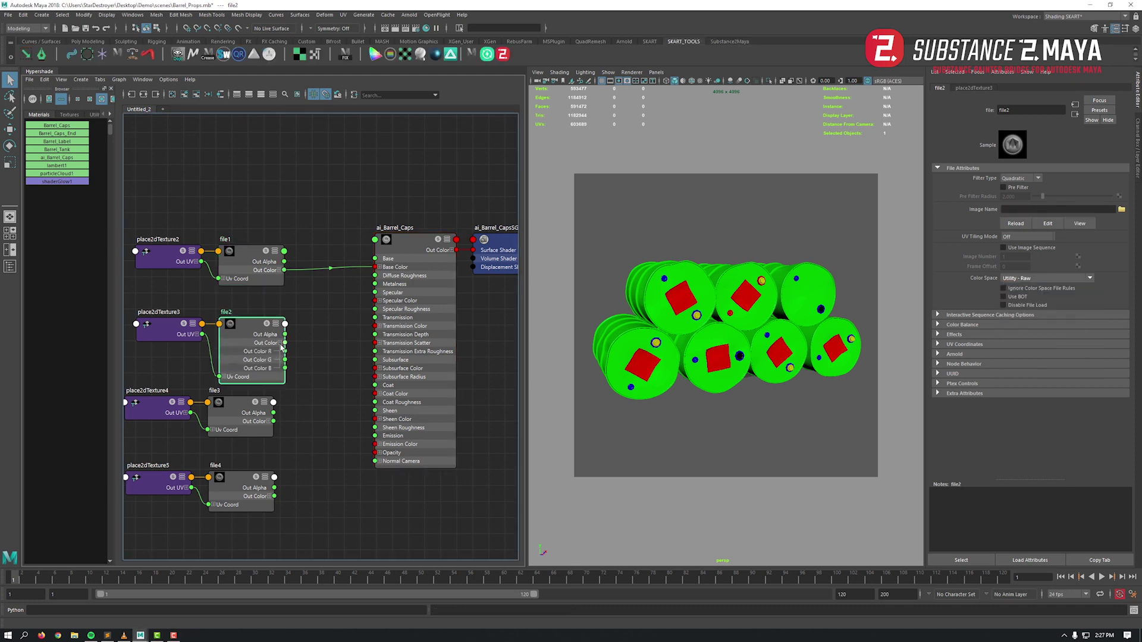
left_click_drag(285, 343, 375, 284)
double_click(245, 335)
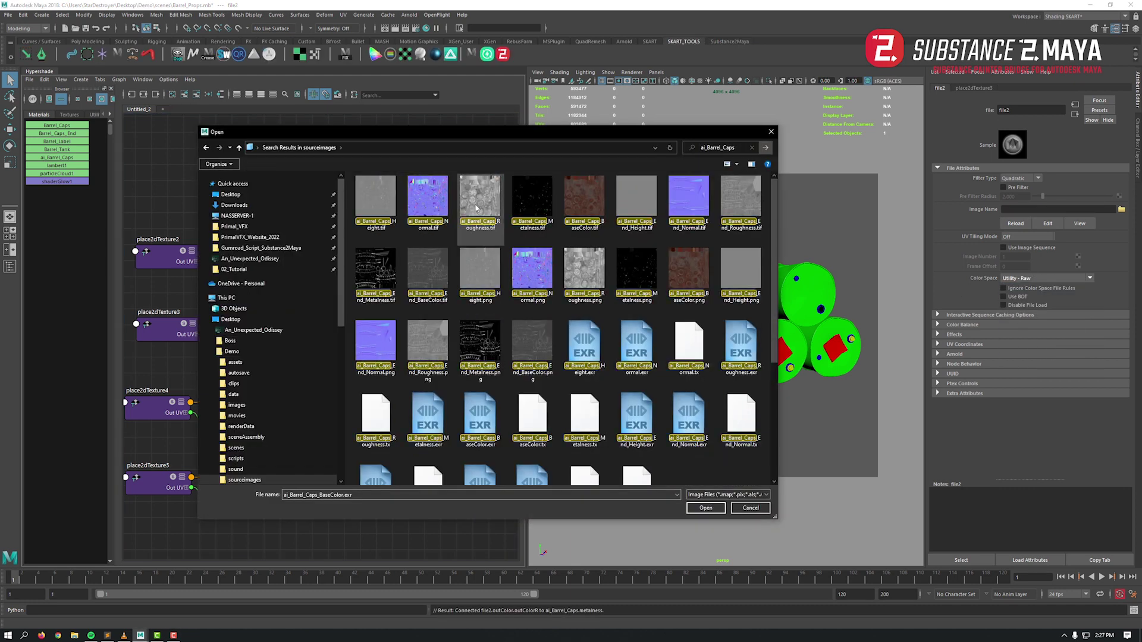
double_click(532, 202)
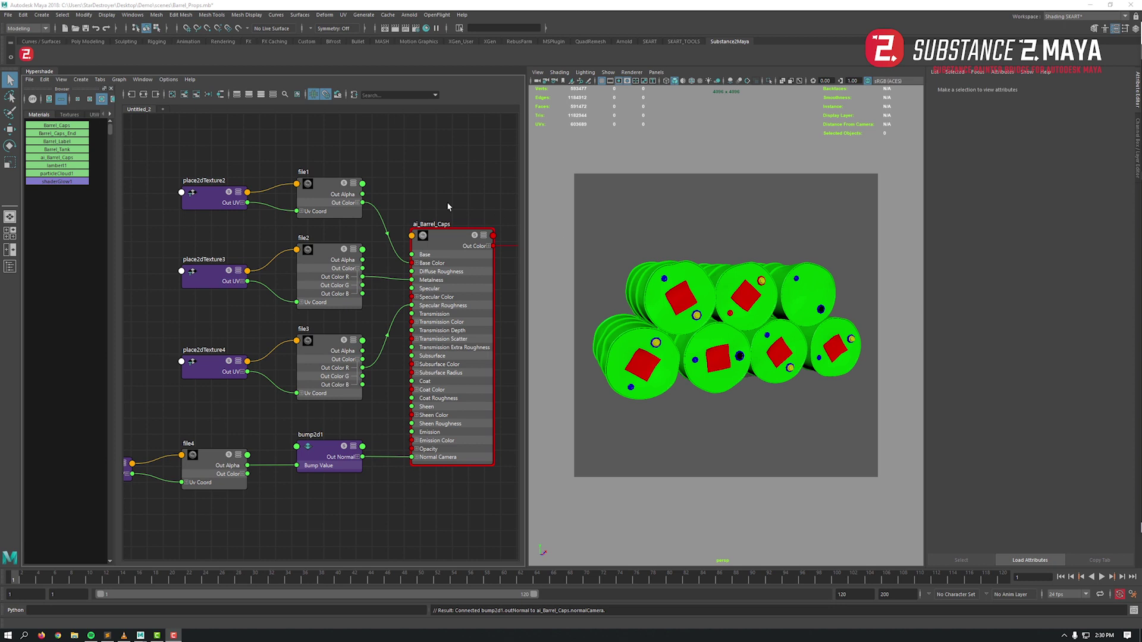
- Open the Substance2Maya tool again and move its window clear of the shader network
left_click(26, 54)
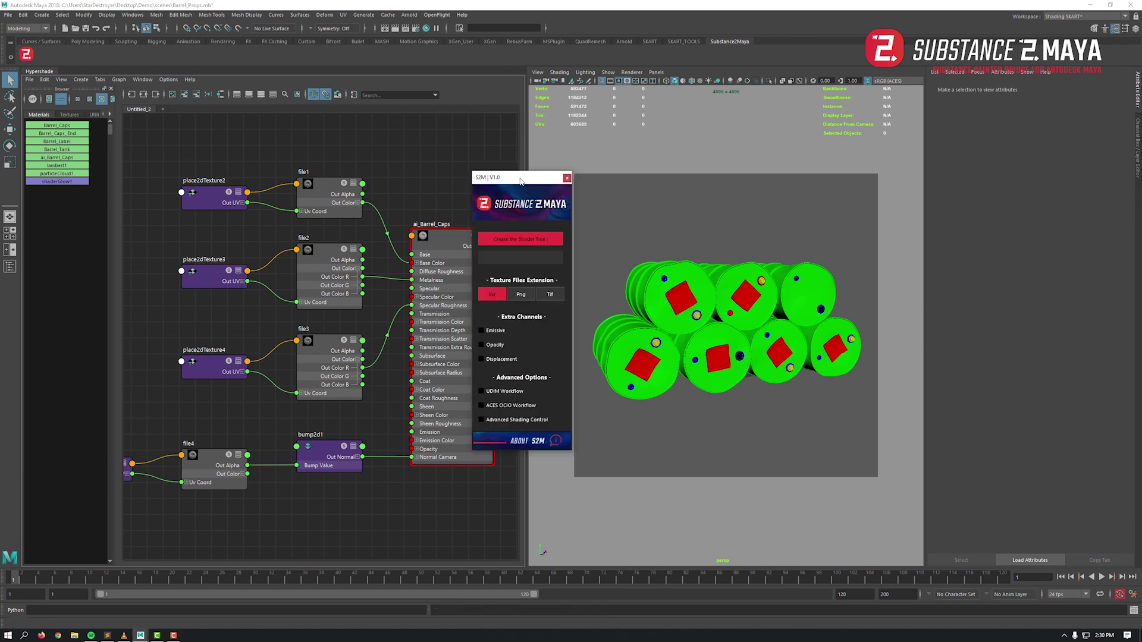
mouse_move(521, 180)
left_mouse_down()
mouse_move(584, 179)
mouse_move(540, 179)
left_mouse_up()
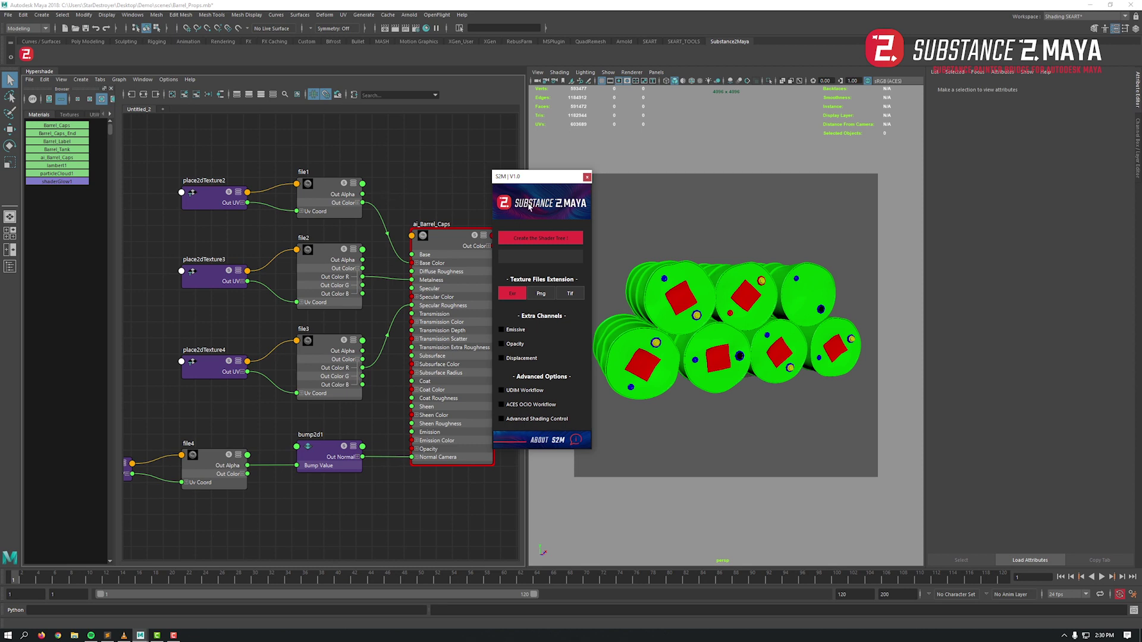
left_click_drag(517, 180, 614, 188)
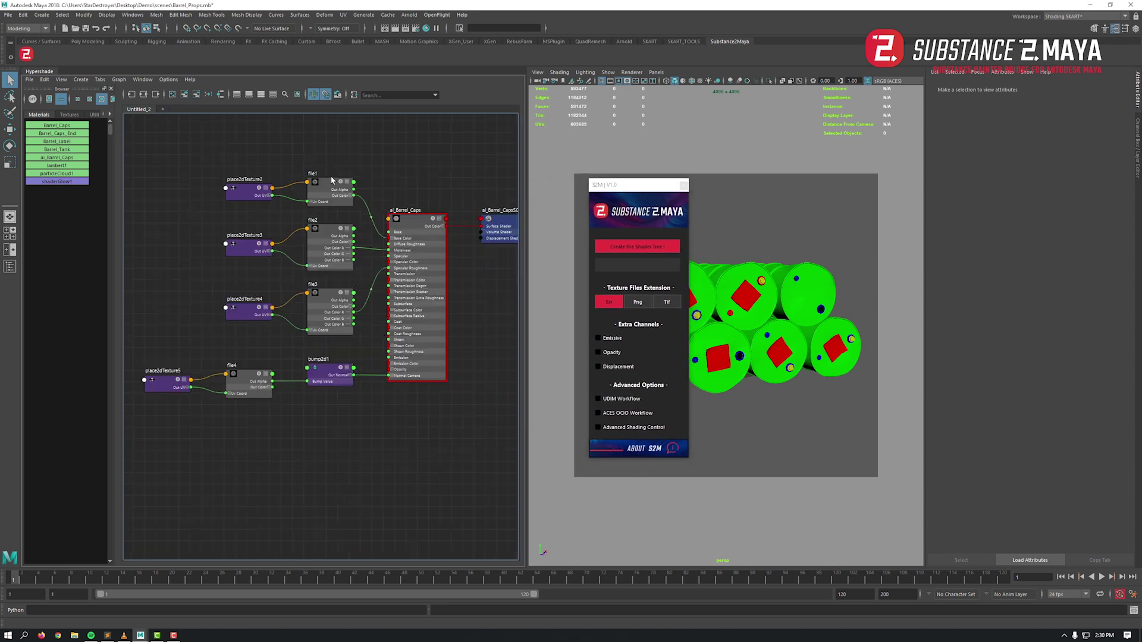
- Delete the whole manually built ai_Barrel_Caps shader network
left_click_drag(168, 154, 500, 435)
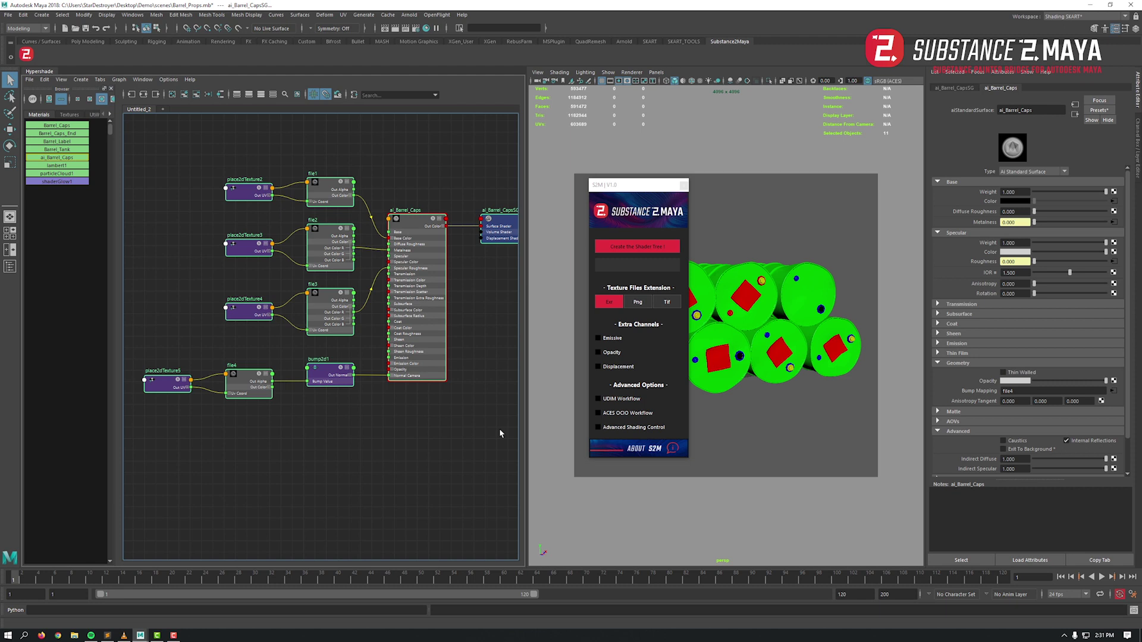
key("Delete")
left_click_drag(606, 188, 497, 182)
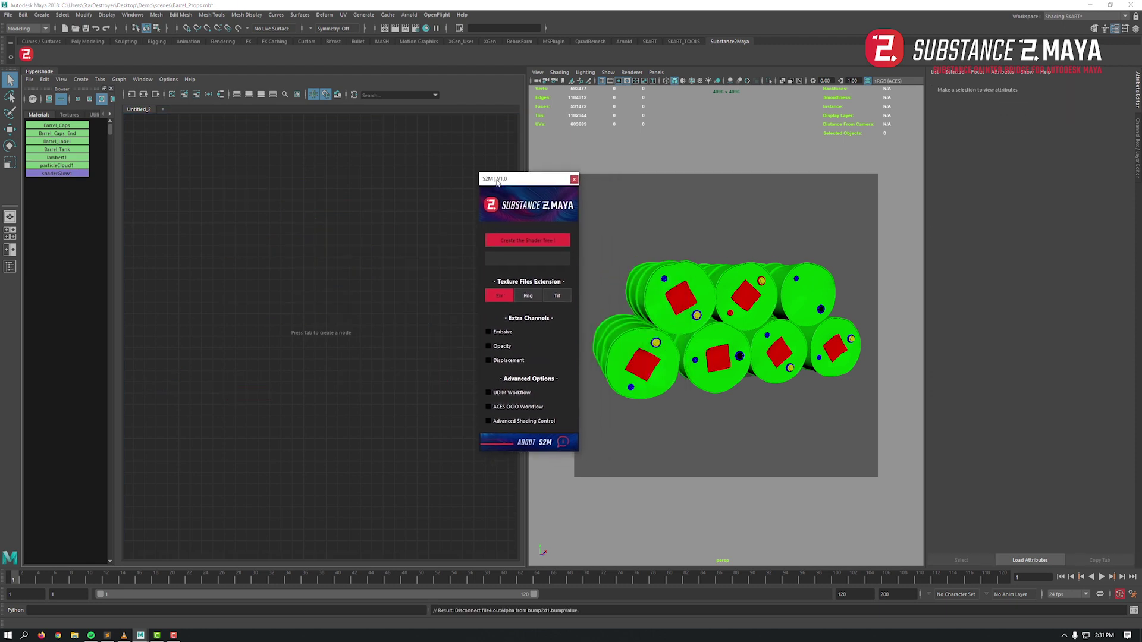
- Choose Exr as the texture file extension and enable ACES OCIO Workflow
left_click(558, 297)
left_click(528, 296)
left_click(504, 297)
left_click(542, 412)
left_click(432, 412)
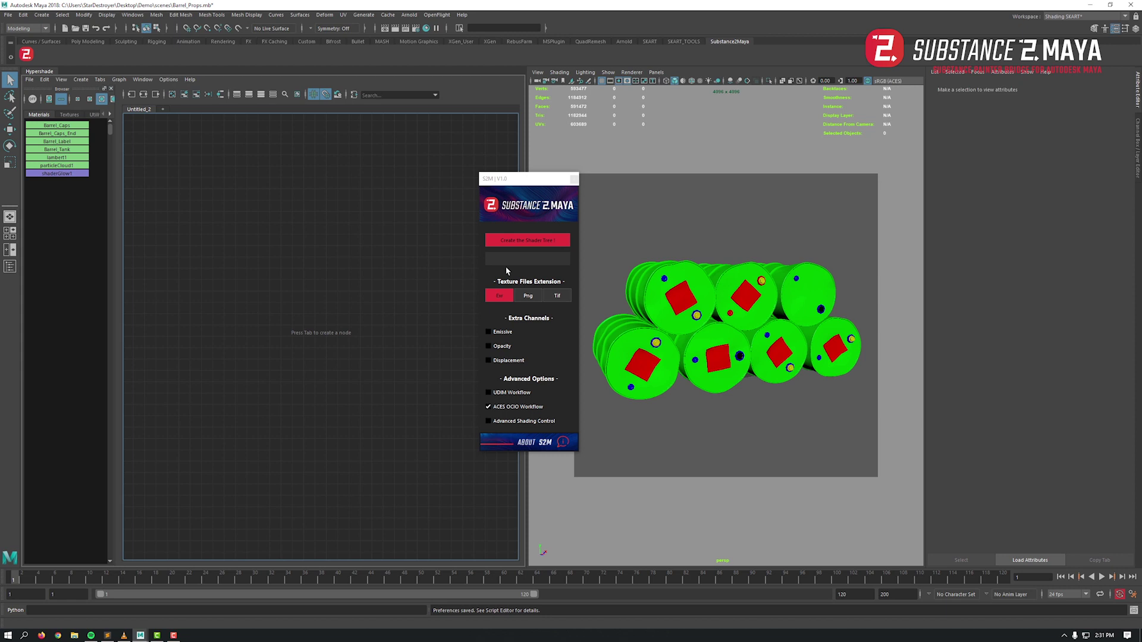
- Review the Color Management preferences, including the OCIO configuration and input color space rules
left_click(132, 15)
mouse_move(159, 100)
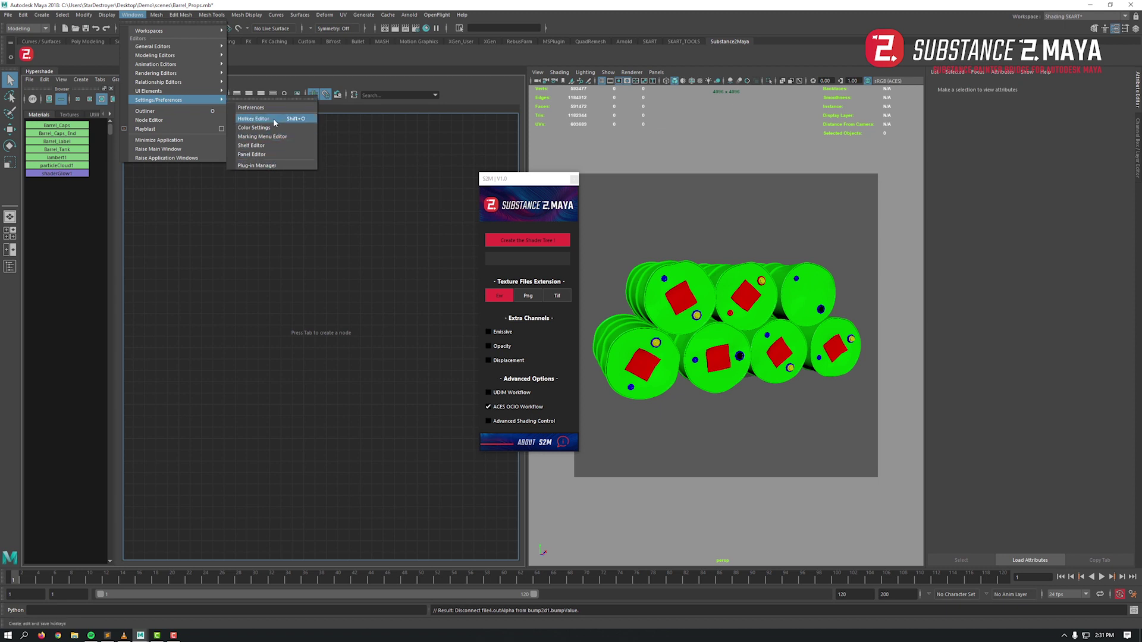
left_click(253, 107)
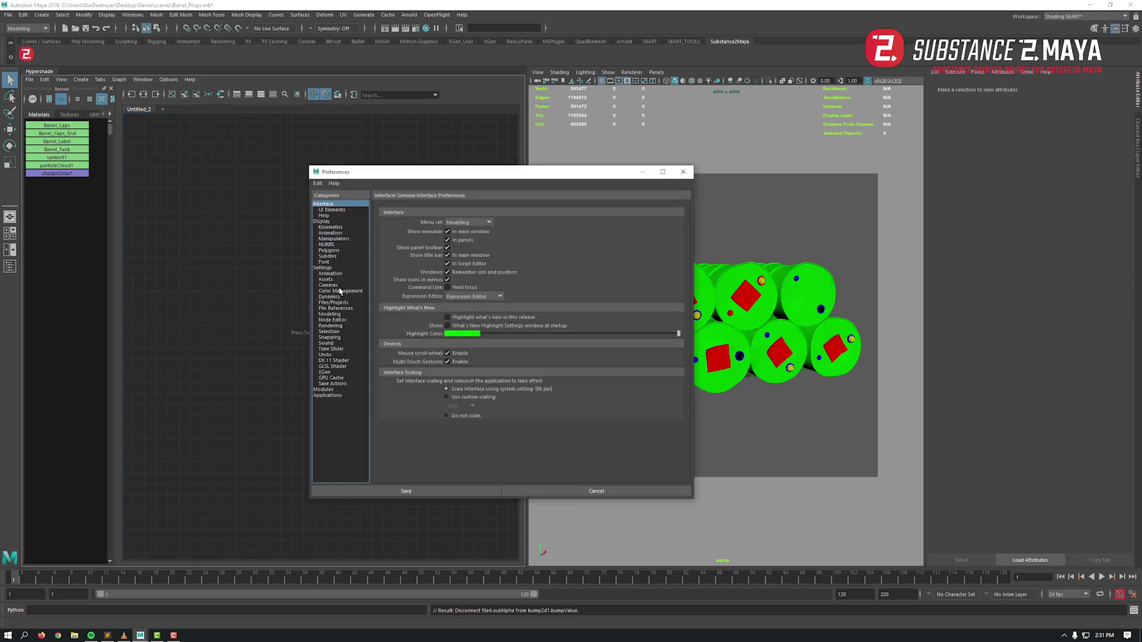
left_click(341, 291)
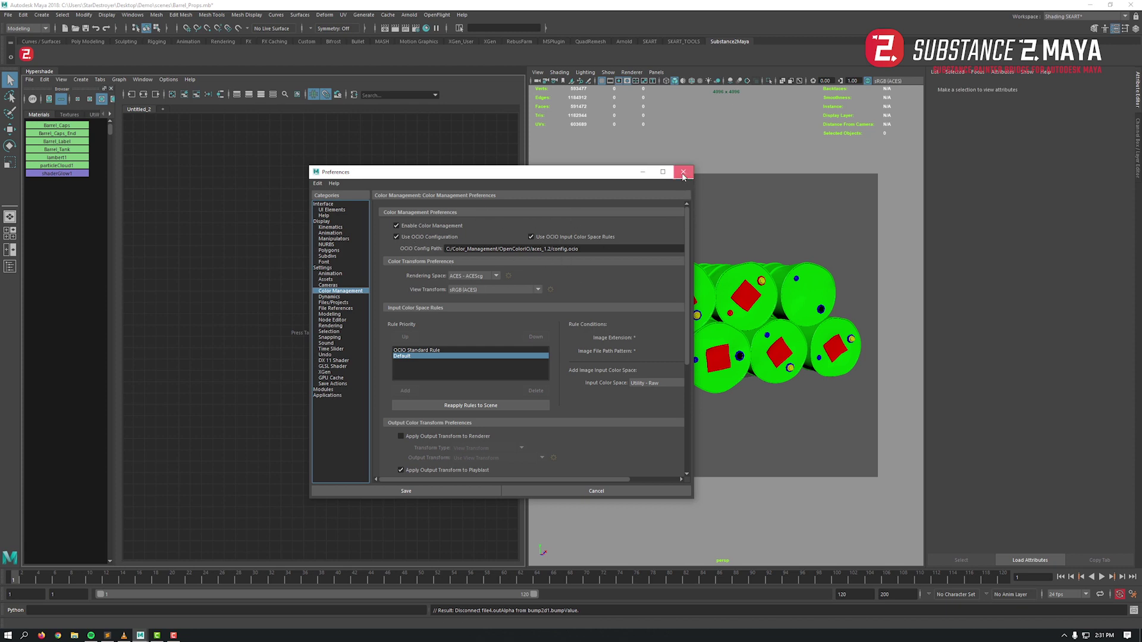
left_click(682, 172)
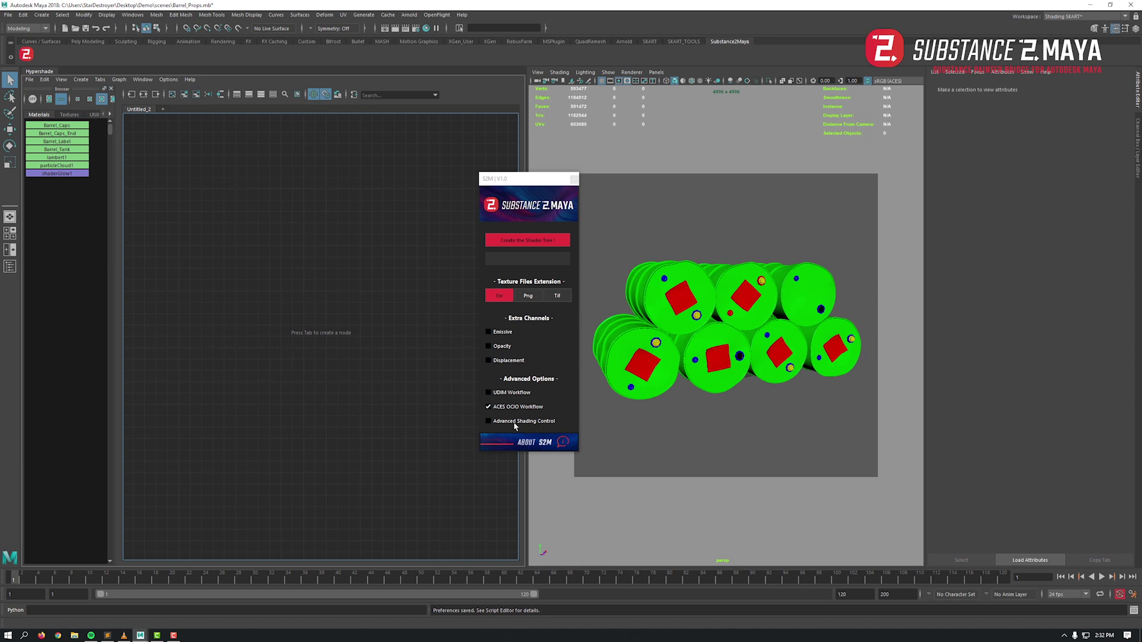
- Enable Advanced Shading Control and create a shader tree named ai_Barrel_Caps
left_click(488, 420)
left_click(516, 240)
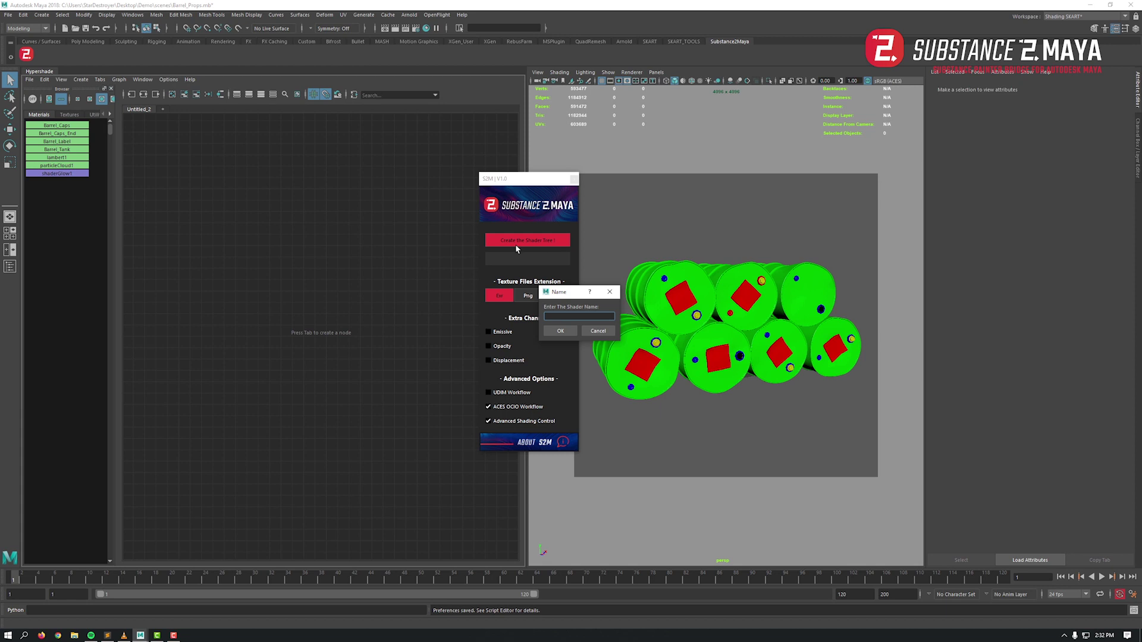
type("ai_Barrel_Caps")
left_click(560, 331)
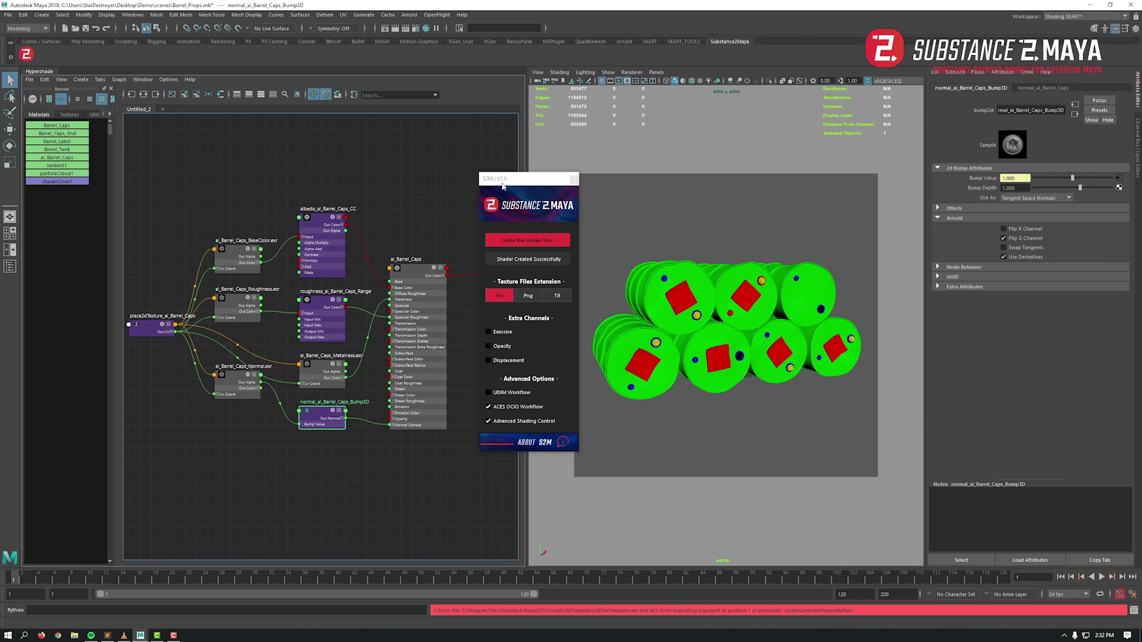
- Examine the attributes of the base color file, albedo color correction, roughness range and ai_Barrel_Caps shader nodes
left_click(237, 269)
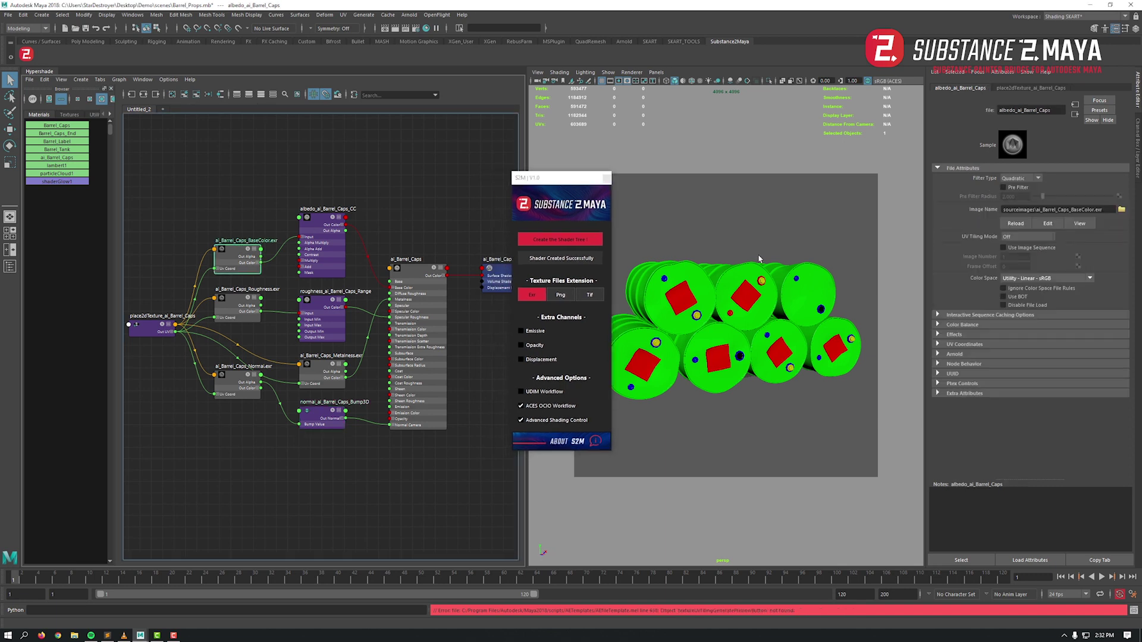
key("Down")
key("Down")
key("Up")
key("Up")
left_click(319, 234)
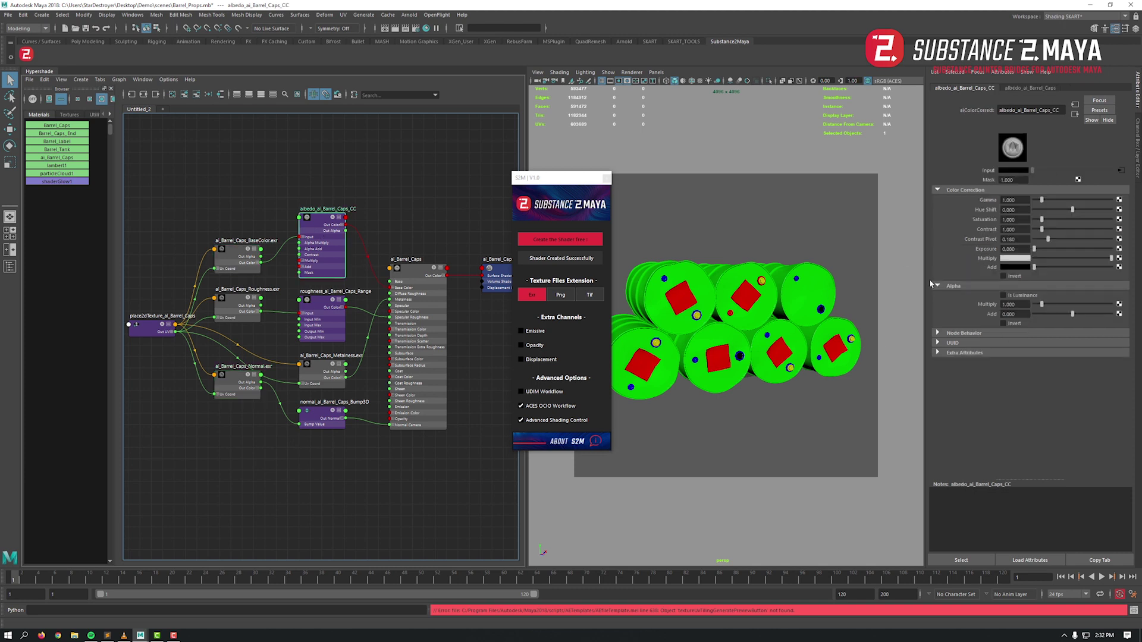
left_click(317, 308)
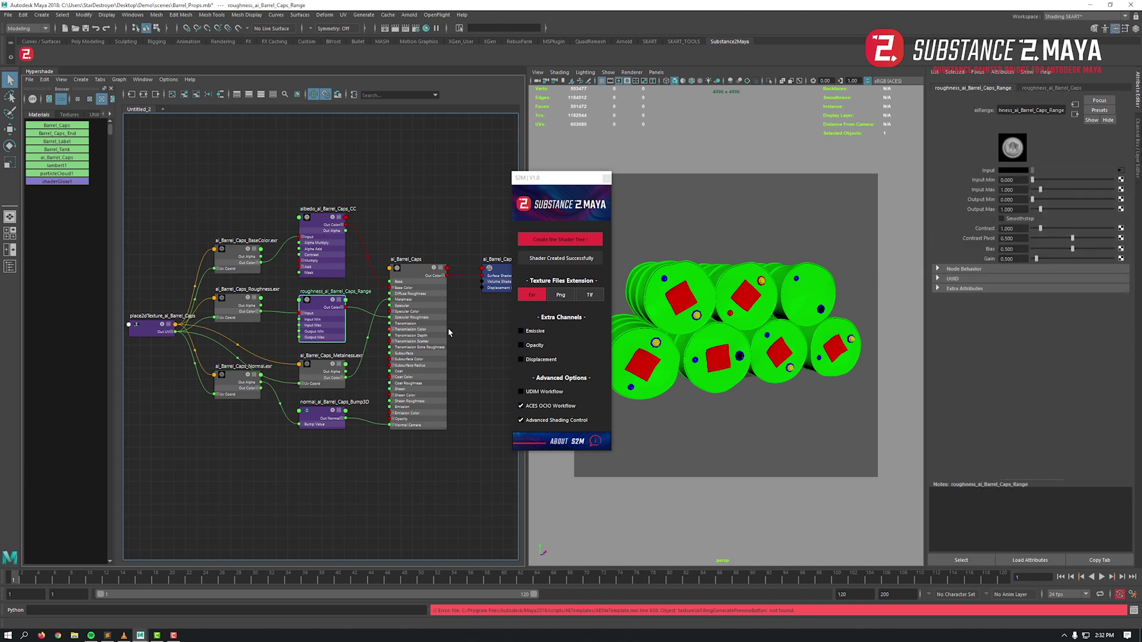
left_click(446, 327)
- Select the objects using the Barrel_Caps material and assign ai_Barrel_Caps to them
right_click_drag(61, 158, 143, 157)
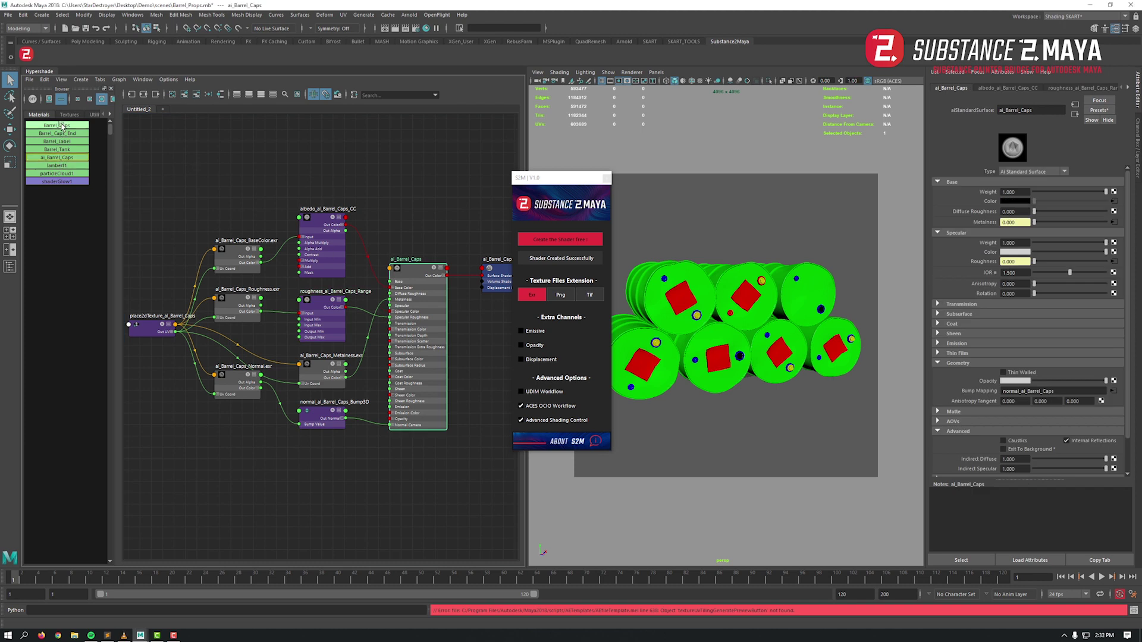
right_click(61, 159)
left_click(79, 182)
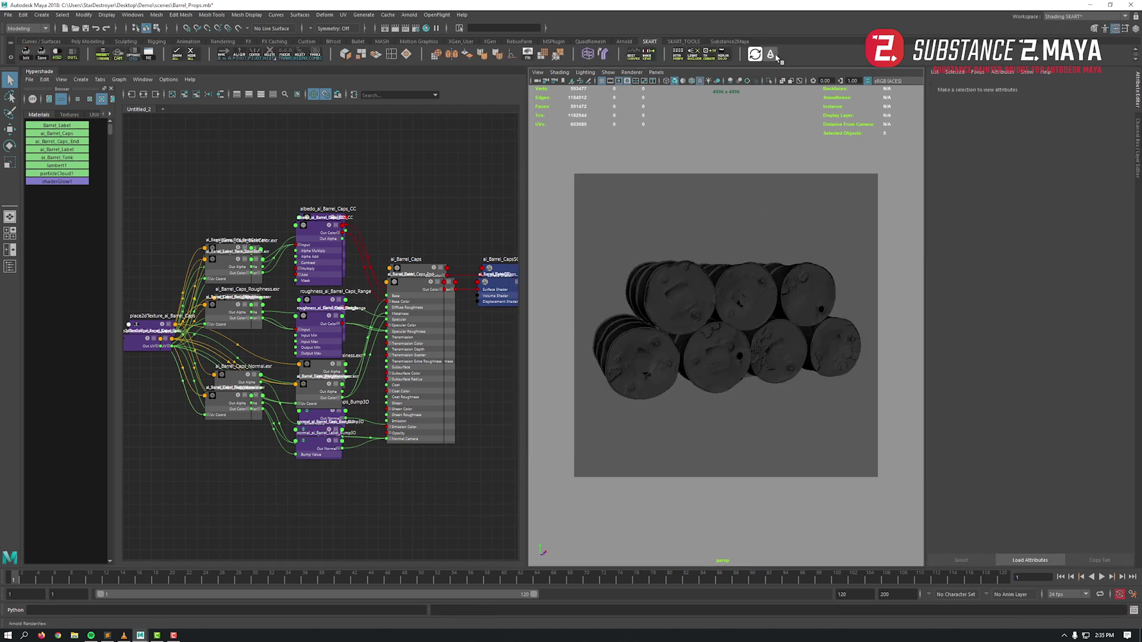
- Open the Arnold RenderView to render the textured barrels
left_click(770, 55)
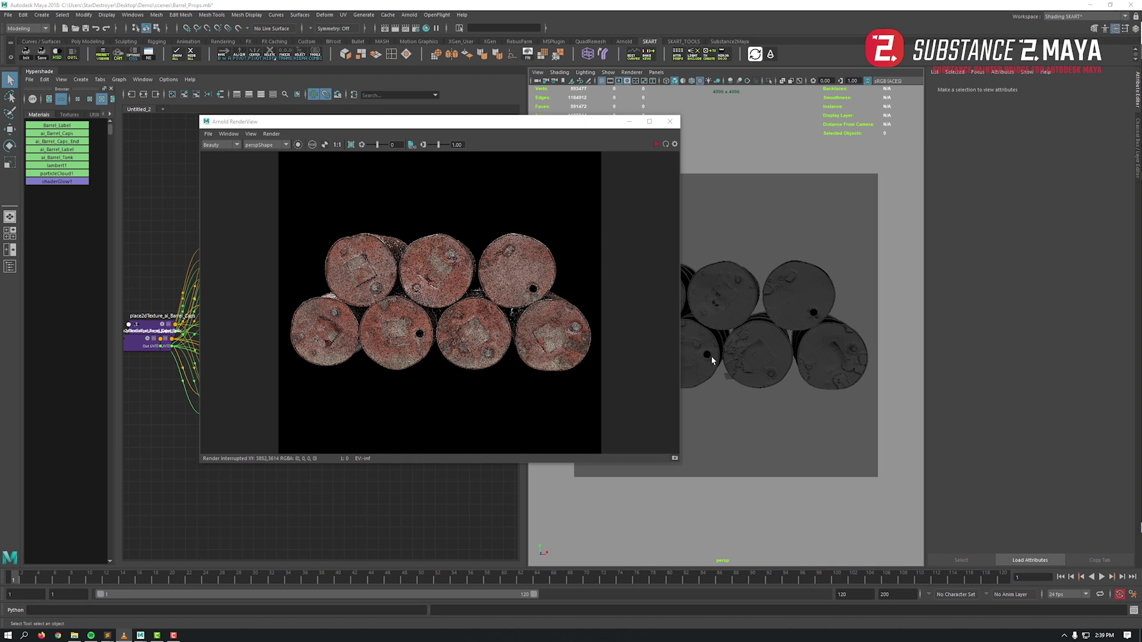
- Switch to the Barrel_Prop_00 project in Substance Painter and examine the barrels under rotated environment lighting
left_click(75, 635)
left_click_drag(668, 350, 614, 344)
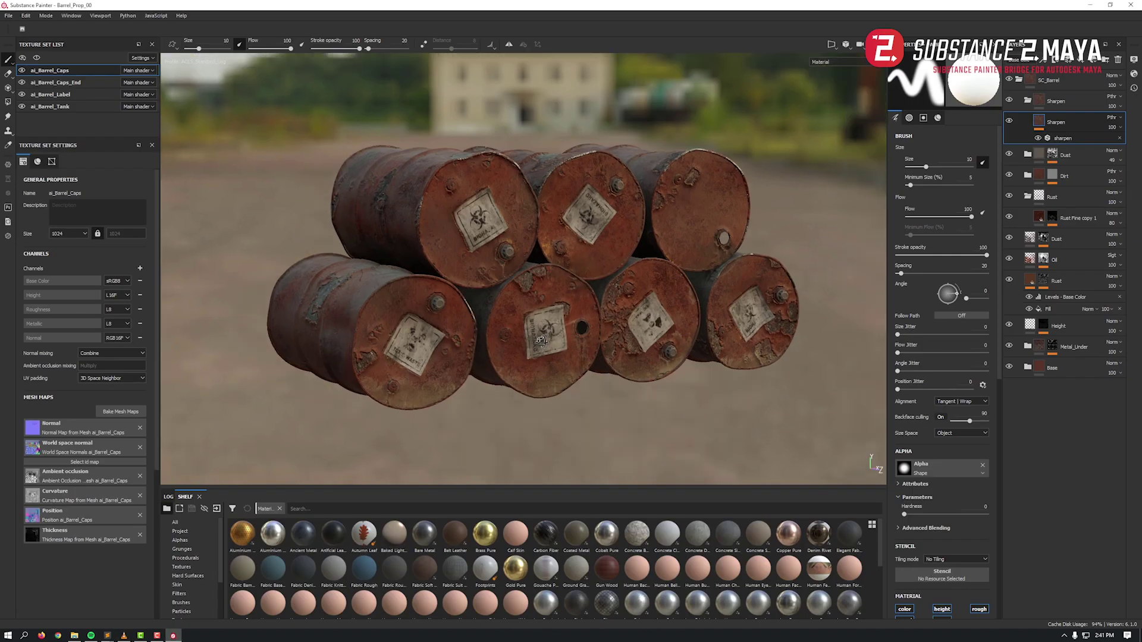
left_click_drag(505, 333, 541, 338, "alt")
right_click_drag(541, 337, 618, 243, "shift")
- Read the export preset locations in the installation instructions text file and return to Substance Painter
key("alt+Tab")
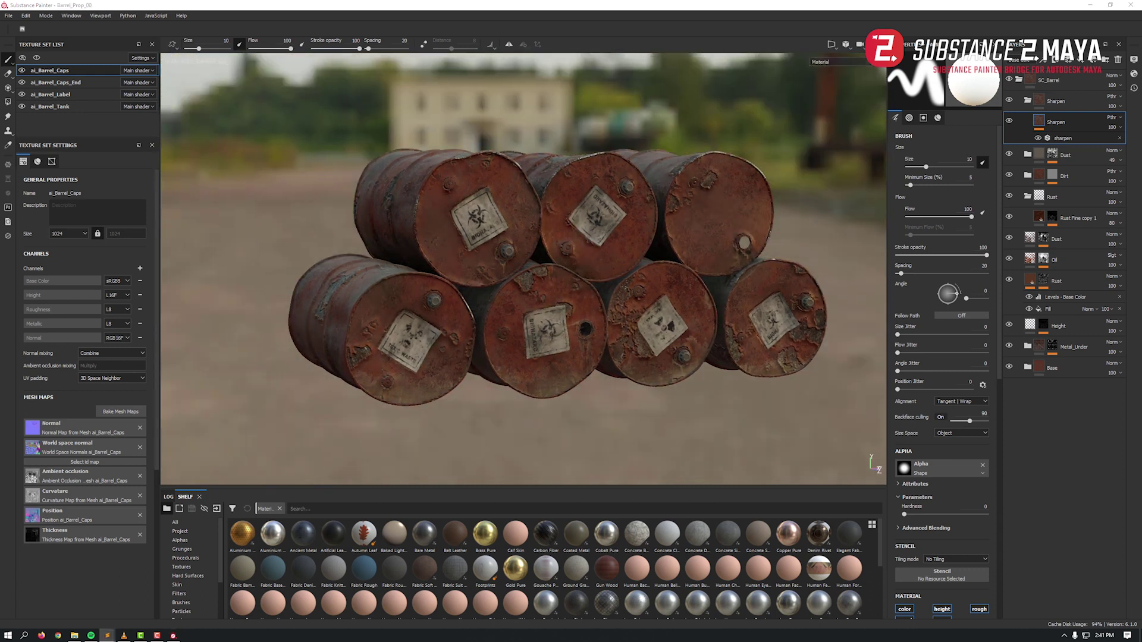
left_click_drag(652, 249, 555, 229)
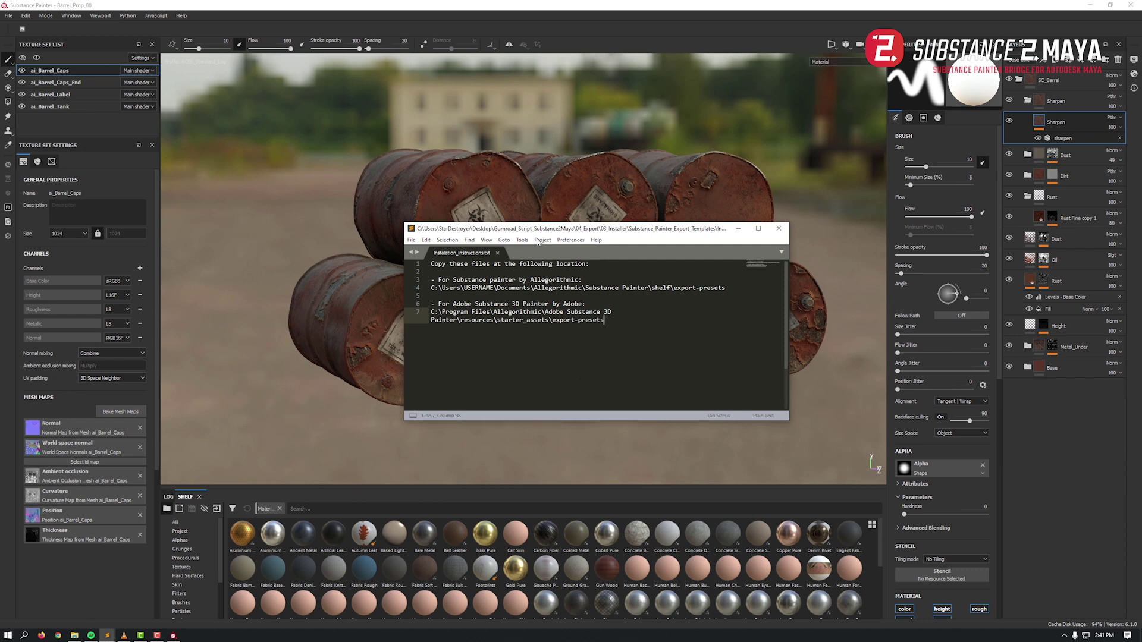
key("alt+Tab")
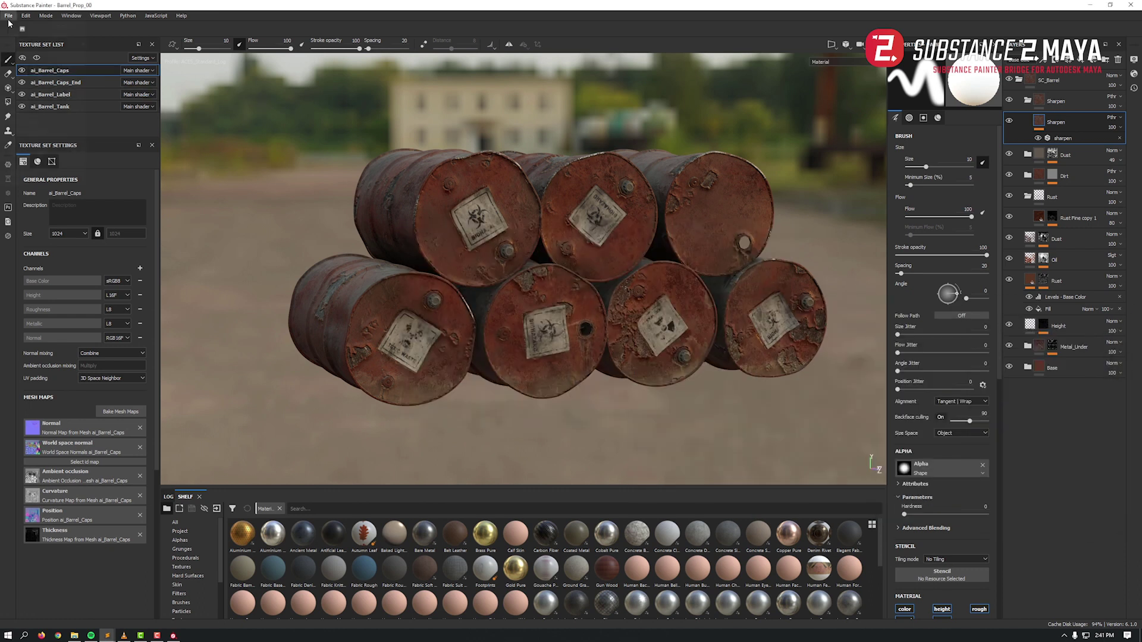
- Open the texture export setup and examine the output maps of the S2M_EXR and S2M_UDIM_TIF output templates
left_click(8, 16)
key("Escape")
key("ctrl+shift+e")
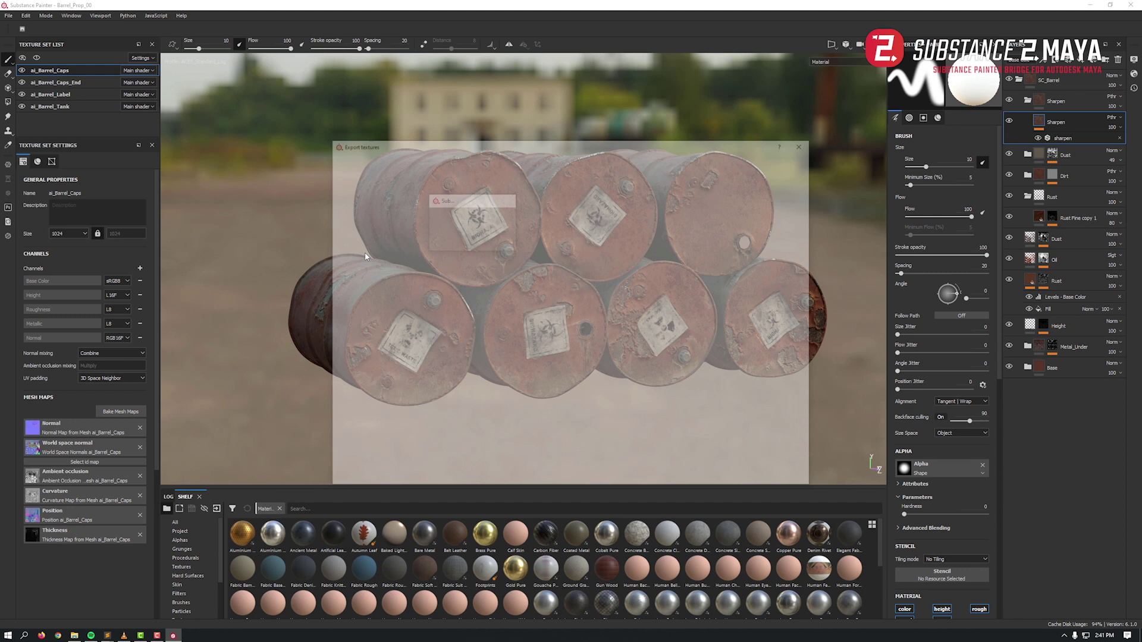
left_click(391, 163)
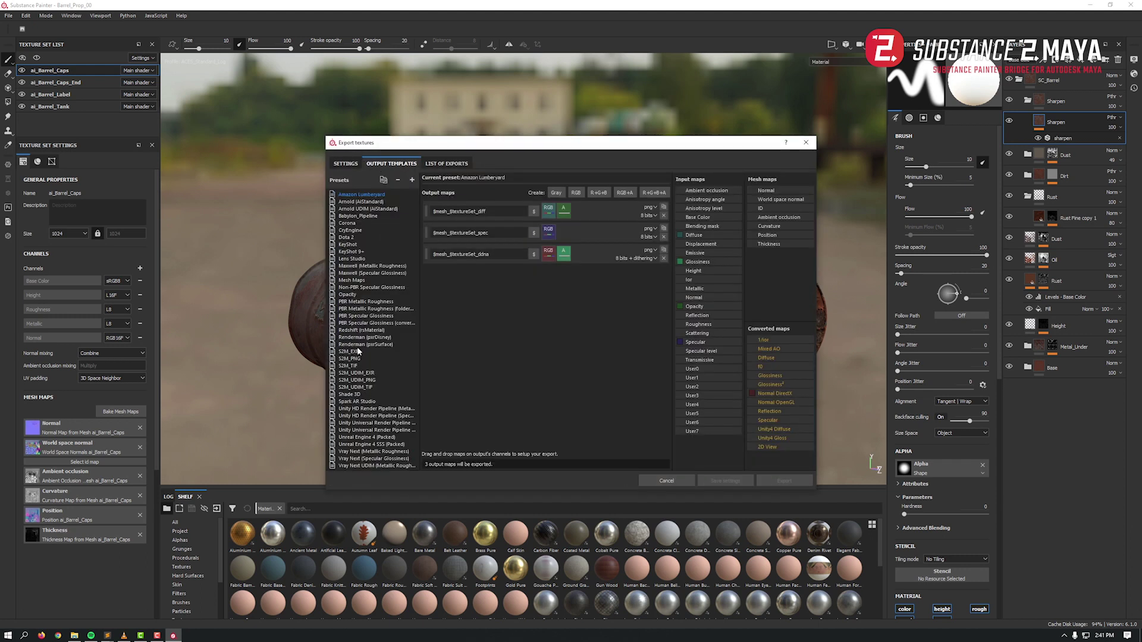
left_click(348, 352)
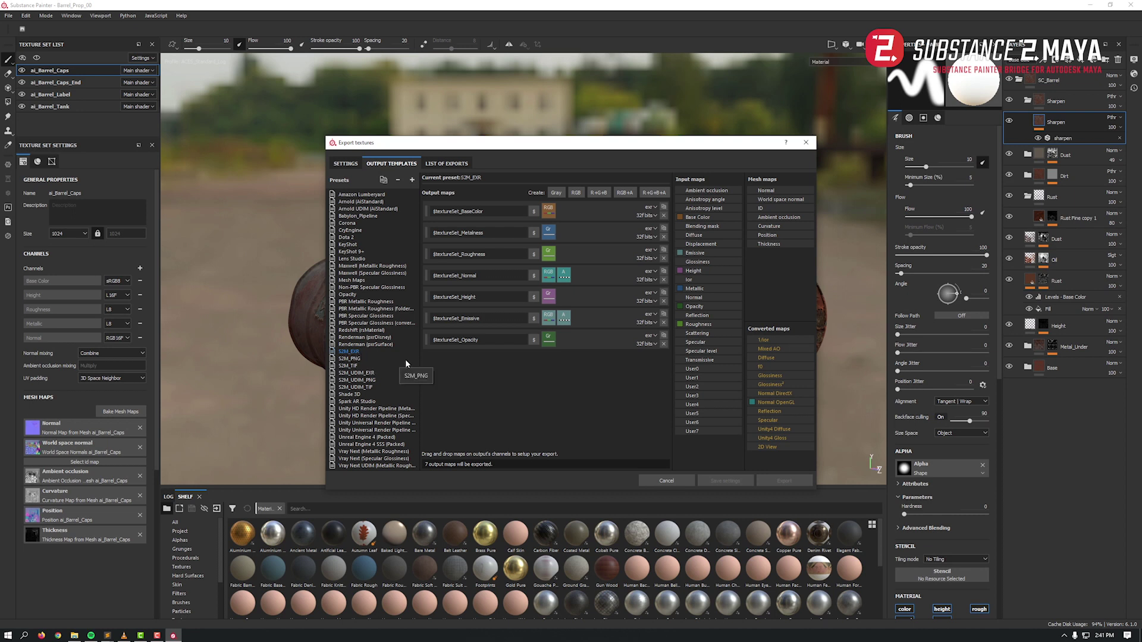
left_click(367, 367)
left_click(357, 387)
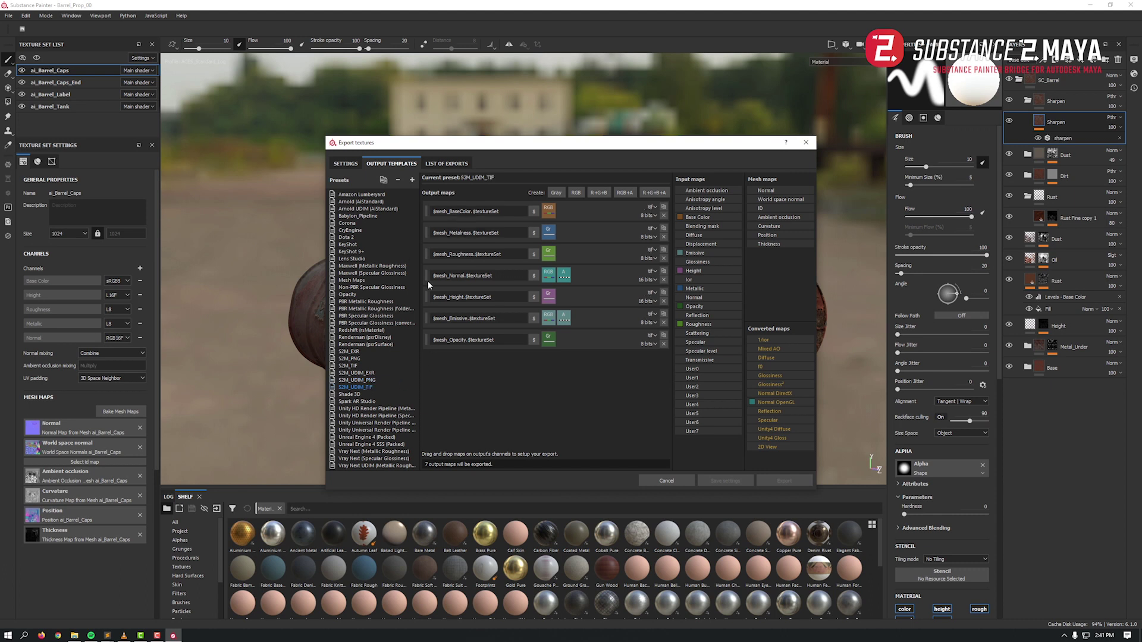
- Set the global export's output template to S2M_EXR and its file type to Based on output template
left_click(346, 164)
left_click(544, 213)
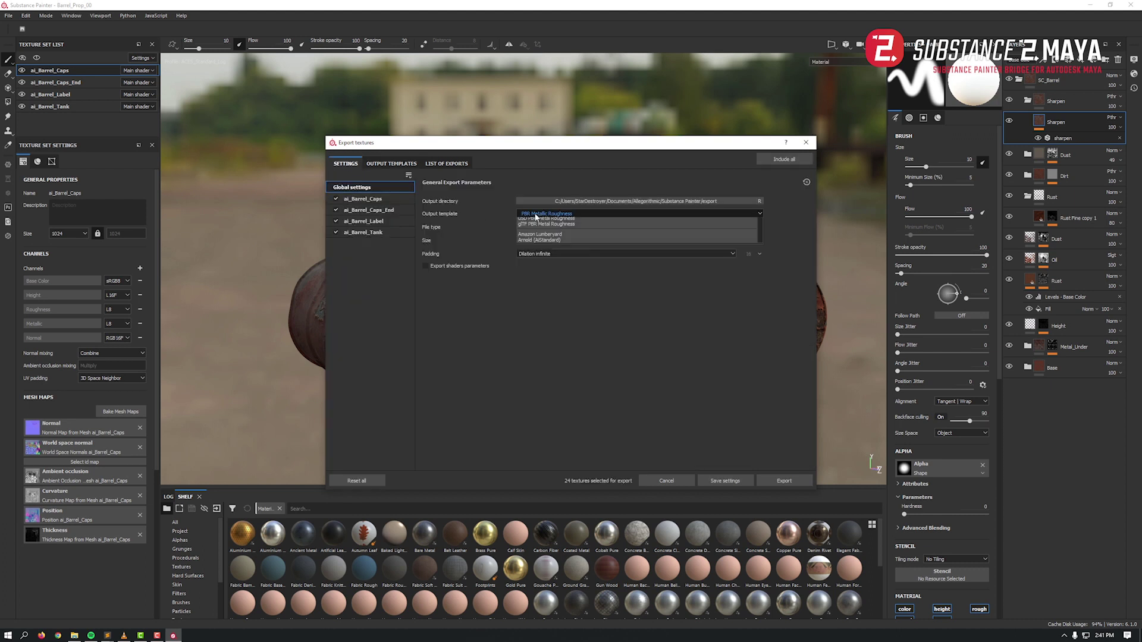
scroll(550, 249, "down", 3)
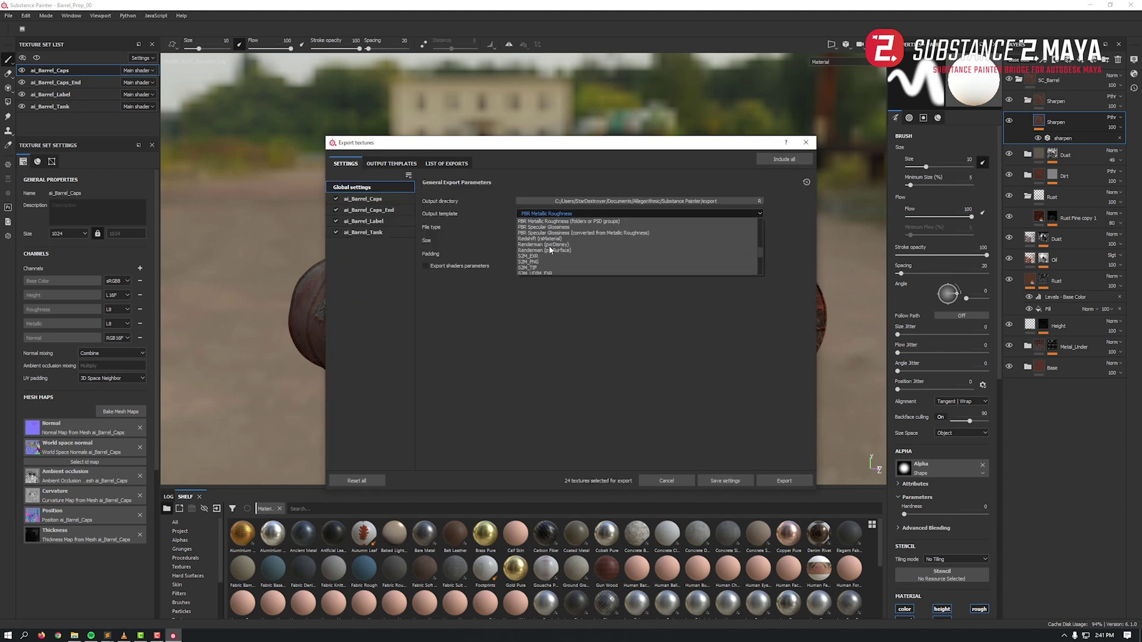
left_click(541, 258)
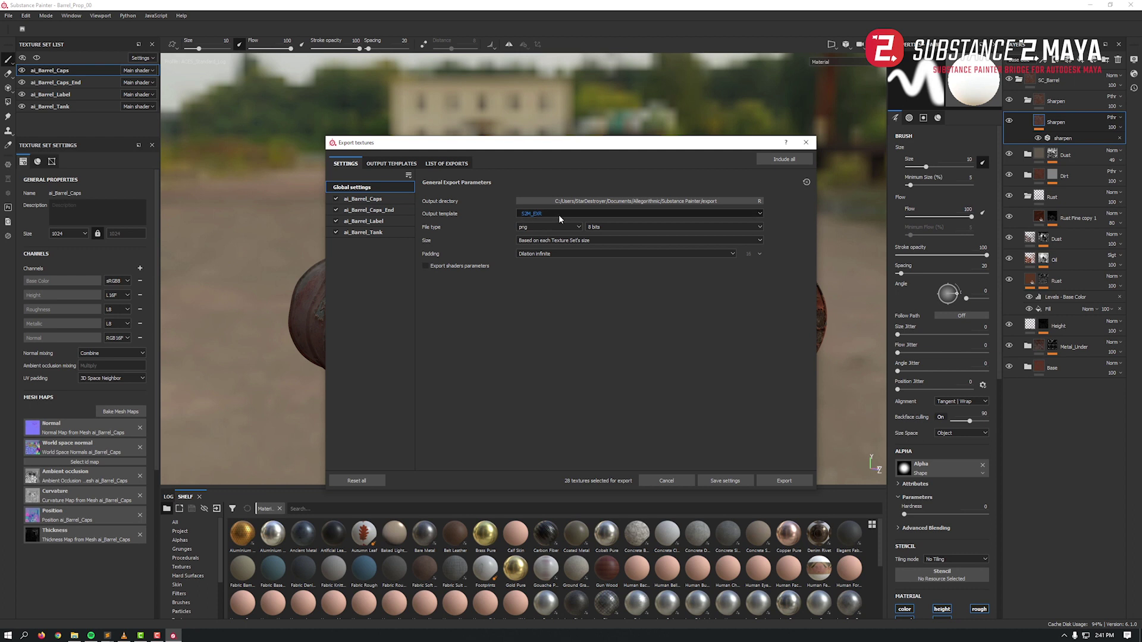
left_click(549, 226)
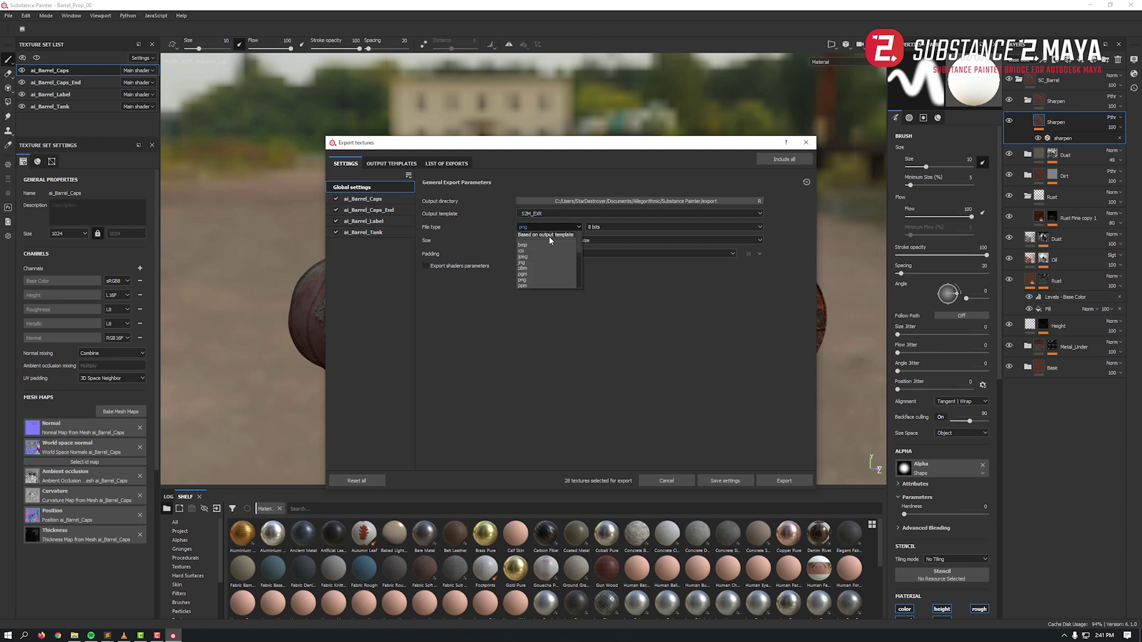
left_click(542, 236)
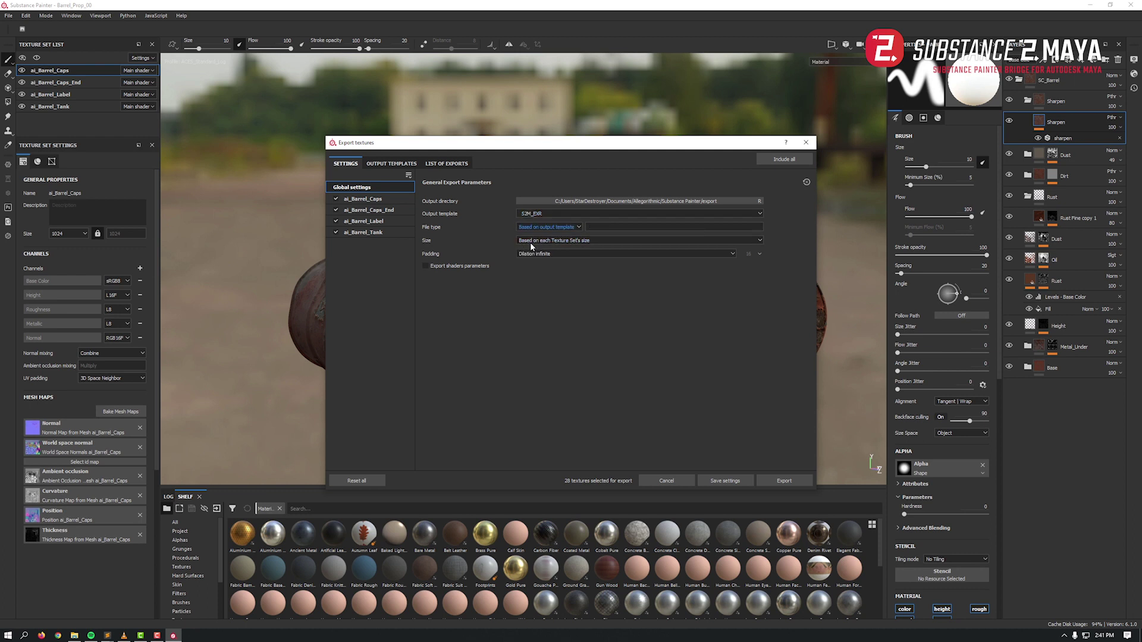
- Choose the texture size in the global export settings and export the barrel textures
left_click(530, 241)
left_click(536, 293)
left_click(784, 481)
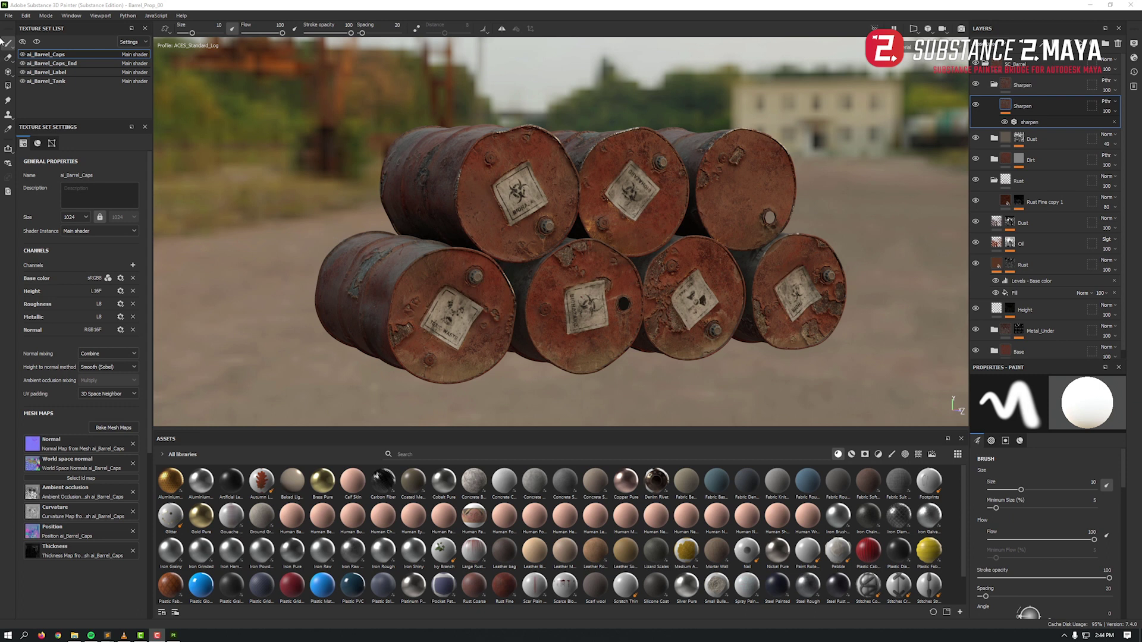
- In Adobe Substance 3D Painter, open the texture export and view the S2M_EXR and S2M_UDIM_EXR templates' output maps
left_click(9, 16)
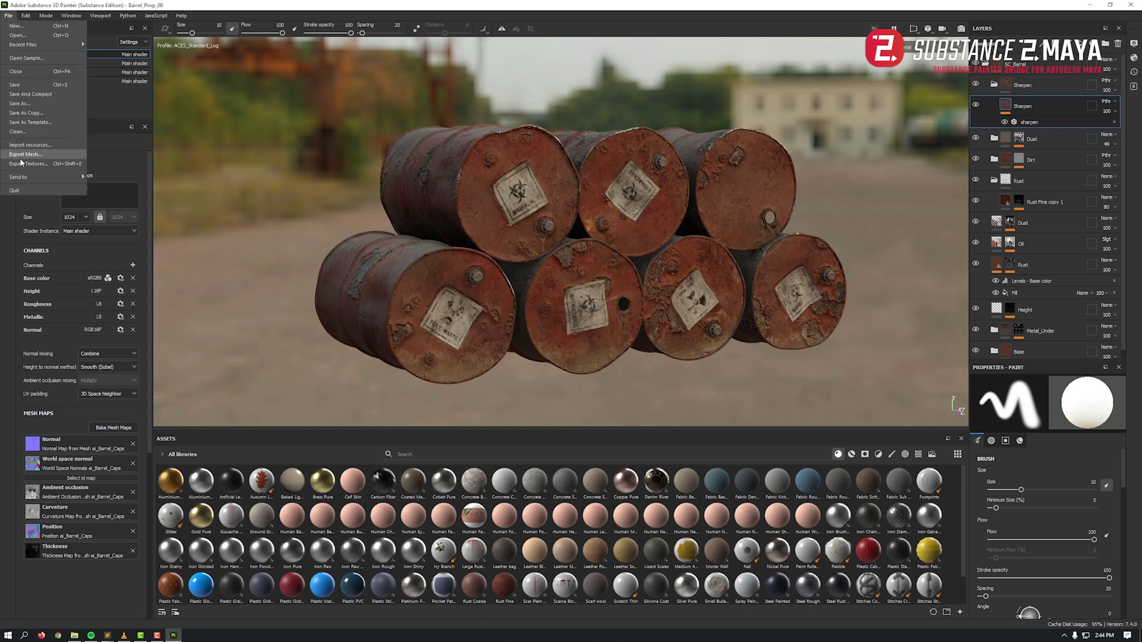
left_click(23, 160)
left_click(383, 169)
left_click(355, 349)
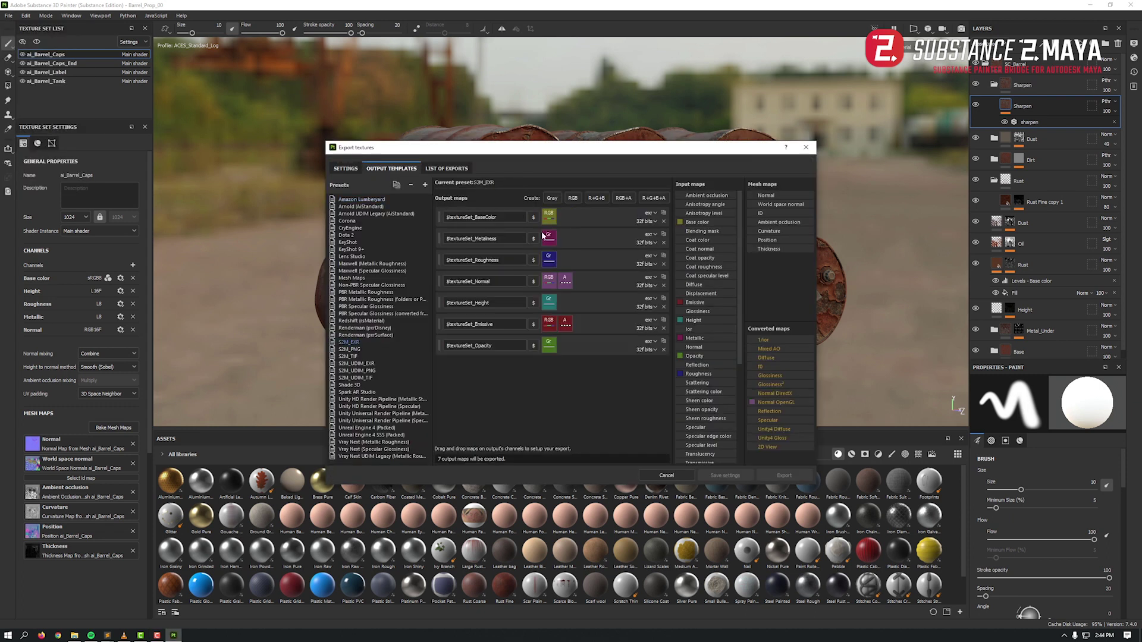
left_click(364, 378)
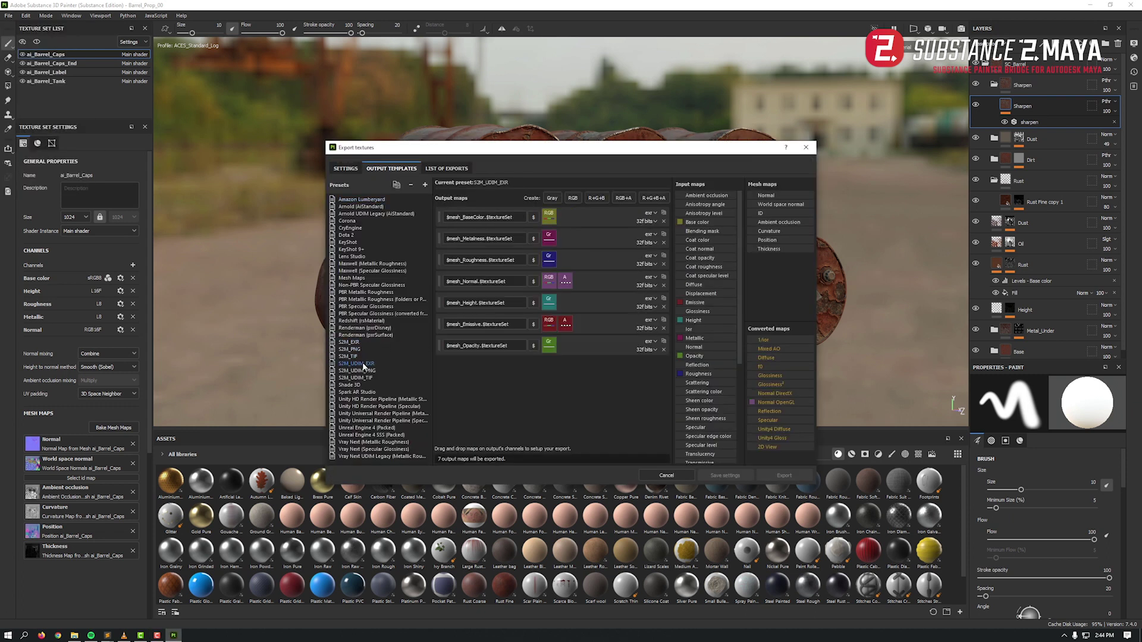
- Choose the output template for the barrel textures in the global export settings
left_click(345, 168)
left_click(651, 220)
scroll(581, 286, "down", 3)
left_click(568, 277)
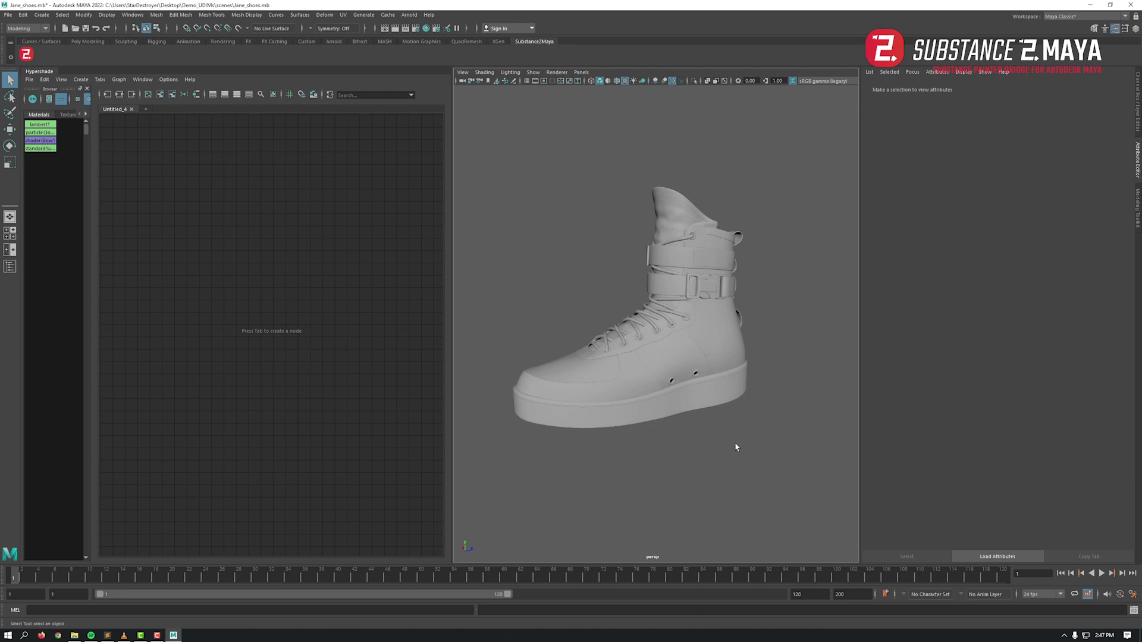
- In Maya's shoe scene, open Substance2Maya and set Png textures with Displacement, UDIM Workflow and Advanced Shading Control enabled
left_click_drag(735, 447, 594, 459, "alt")
right_click_drag(594, 459, 587, 443, "alt")
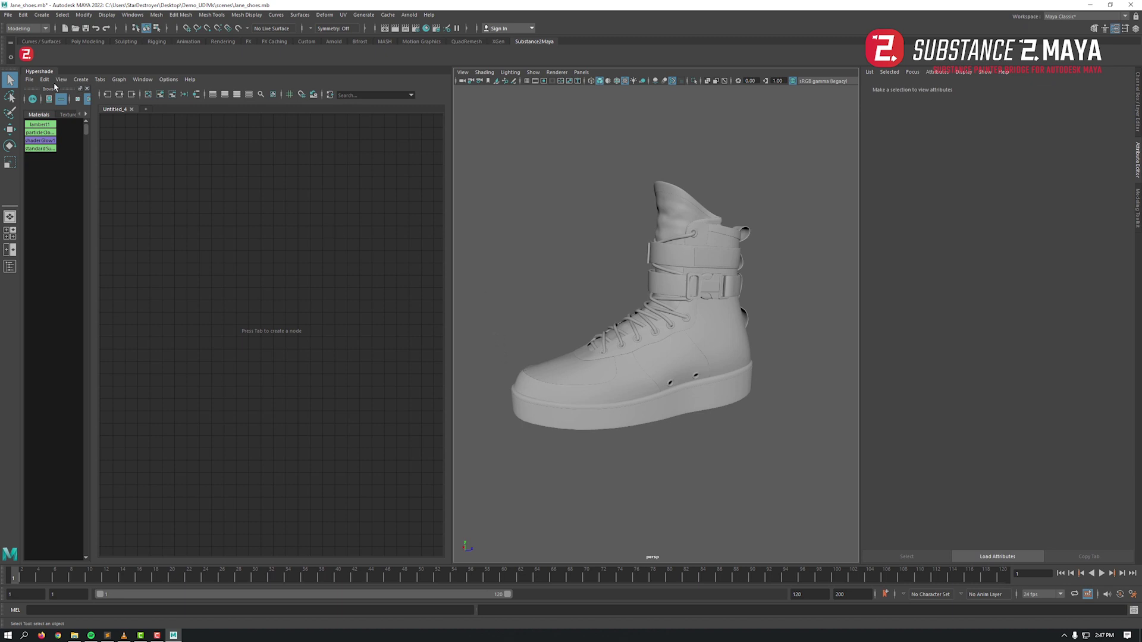
left_click(25, 54)
left_click_drag(246, 122, 464, 191)
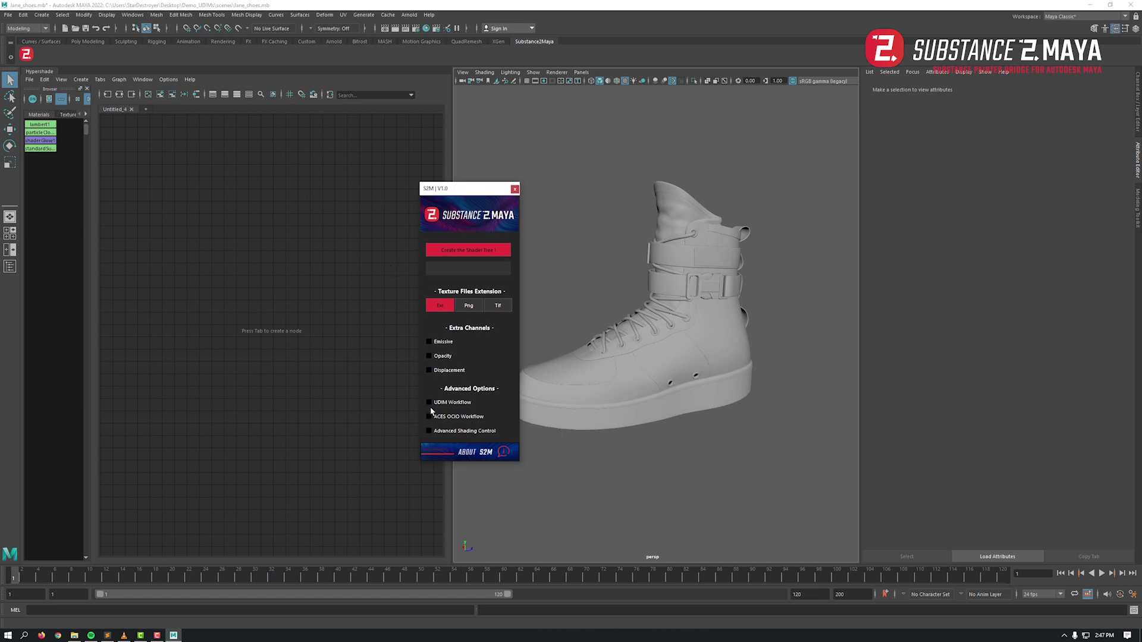
left_click(469, 307)
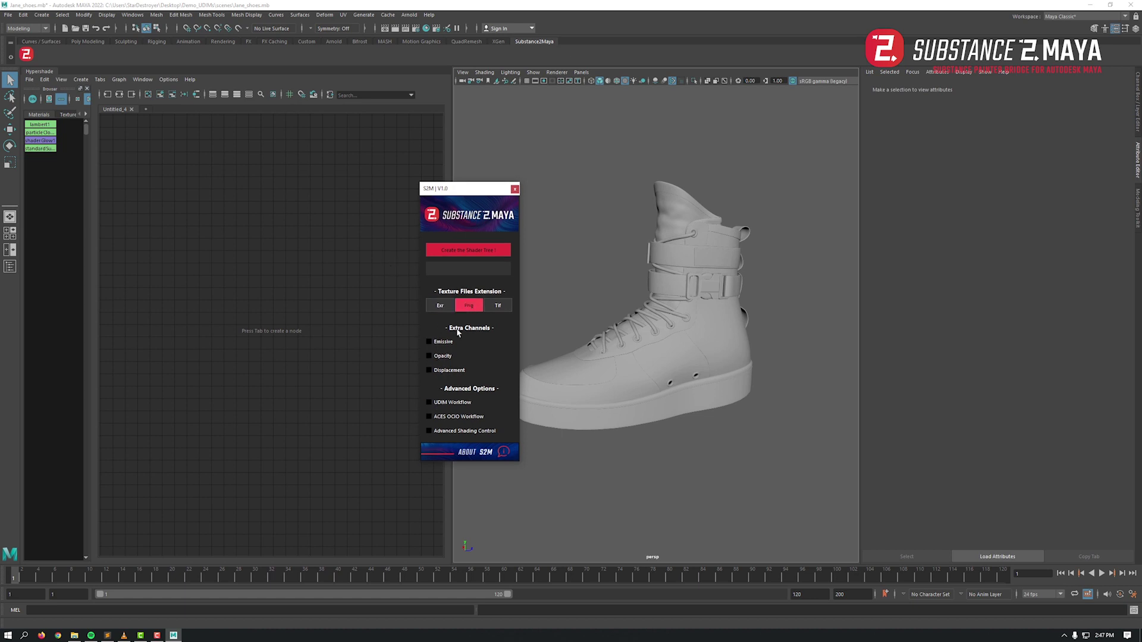
left_click(449, 372)
left_click(448, 405)
left_click(452, 431)
- Create the shader tree with the name shoes and close the Substance2Maya tool
left_click_drag(465, 192, 513, 185)
left_click(517, 244)
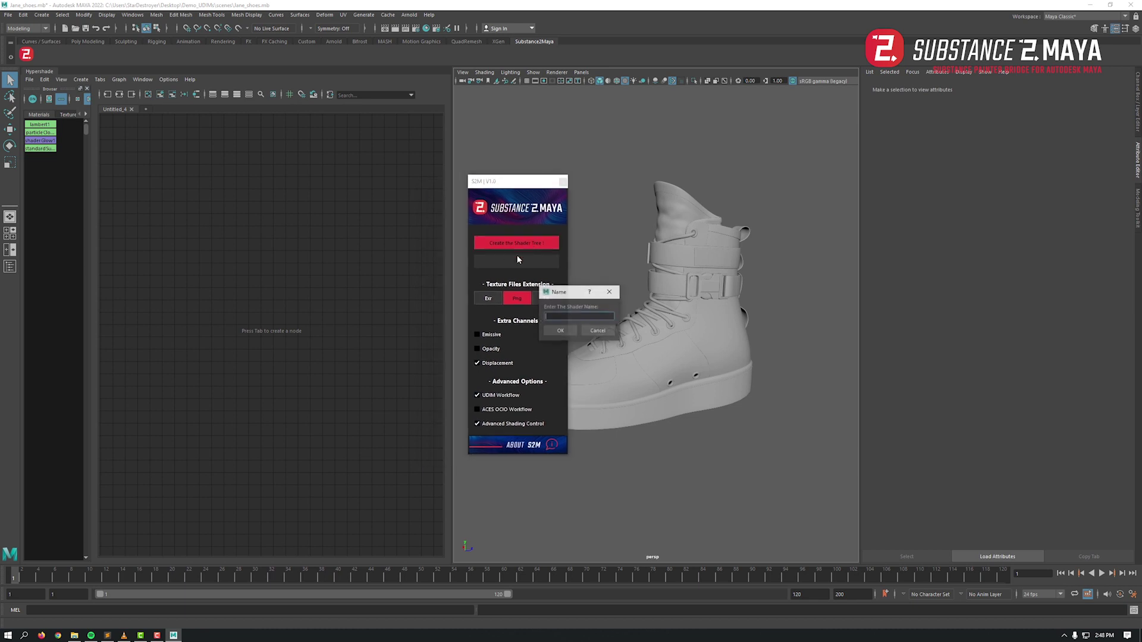
type("shoes")
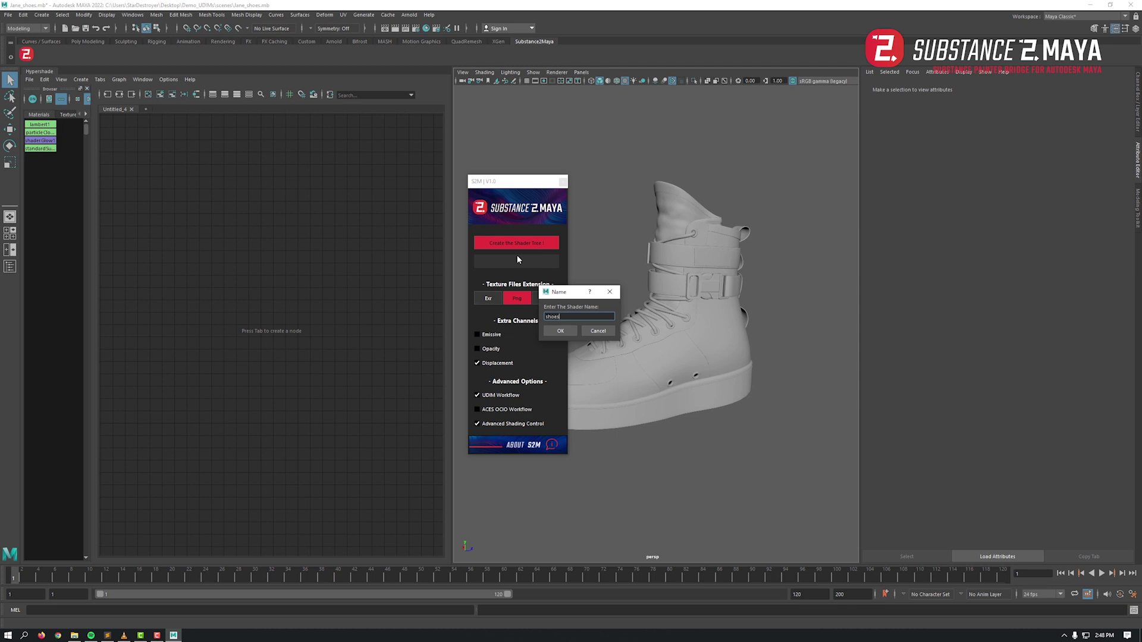
left_click(560, 331)
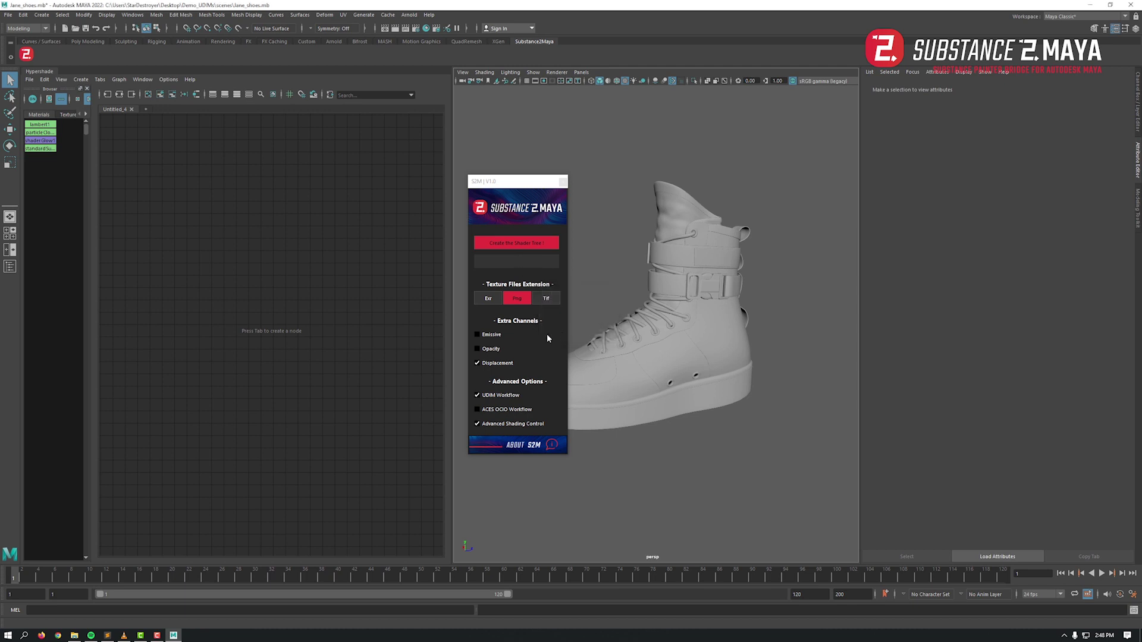
left_click(563, 181)
- Examine the attributes of the shoes shader's texture, color correction, roughness range and displacement nodes
left_click(177, 233)
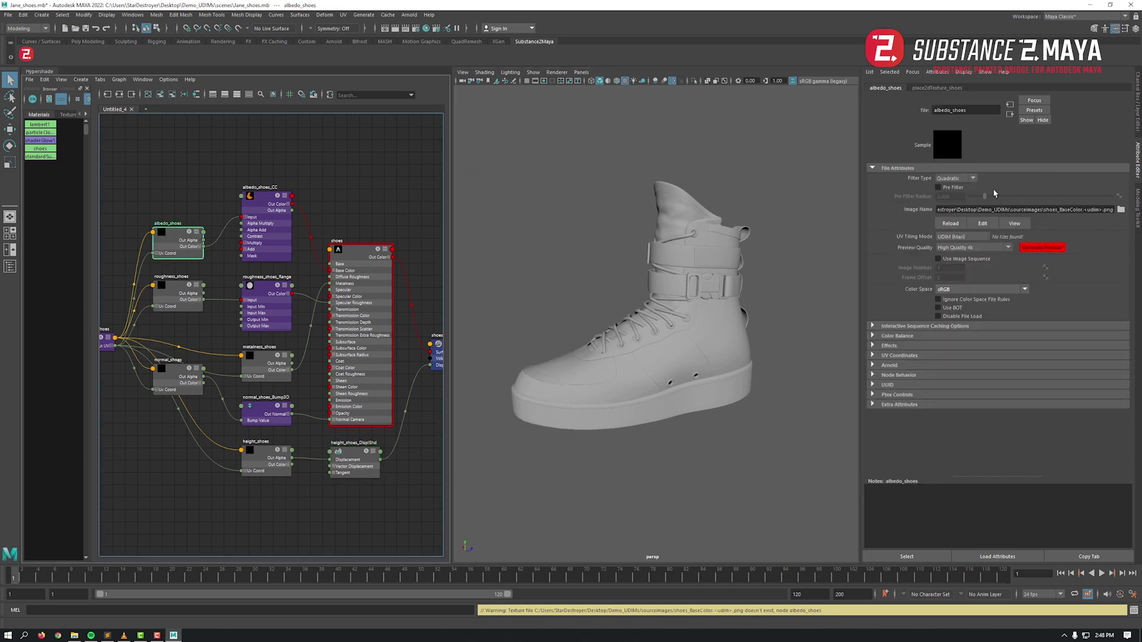
left_click(161, 297)
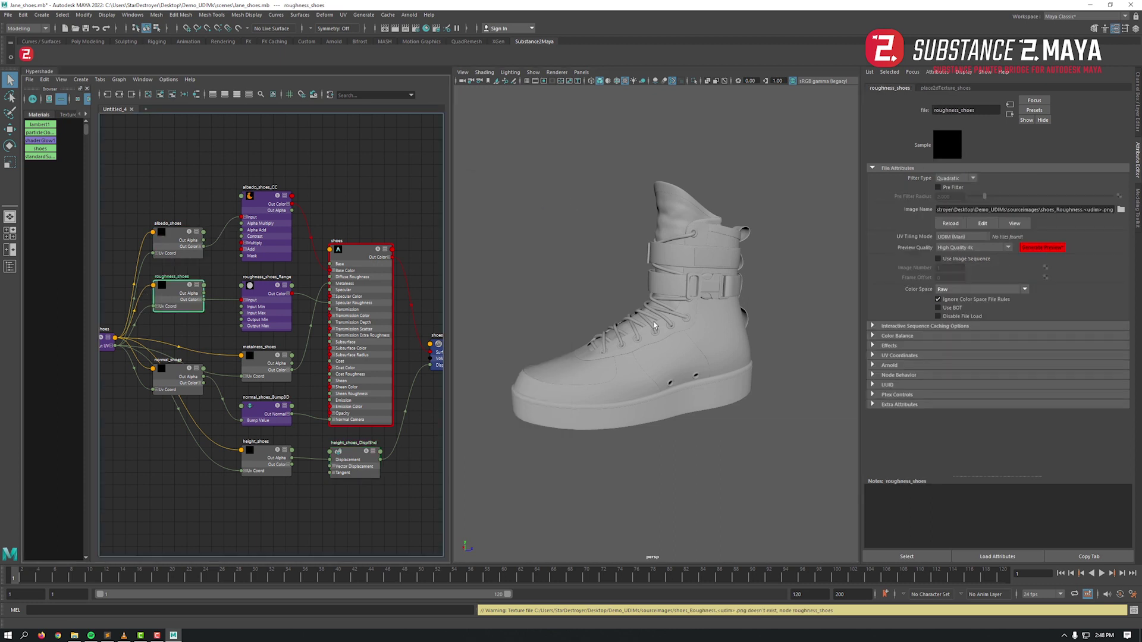
left_click(173, 378)
left_click(259, 204)
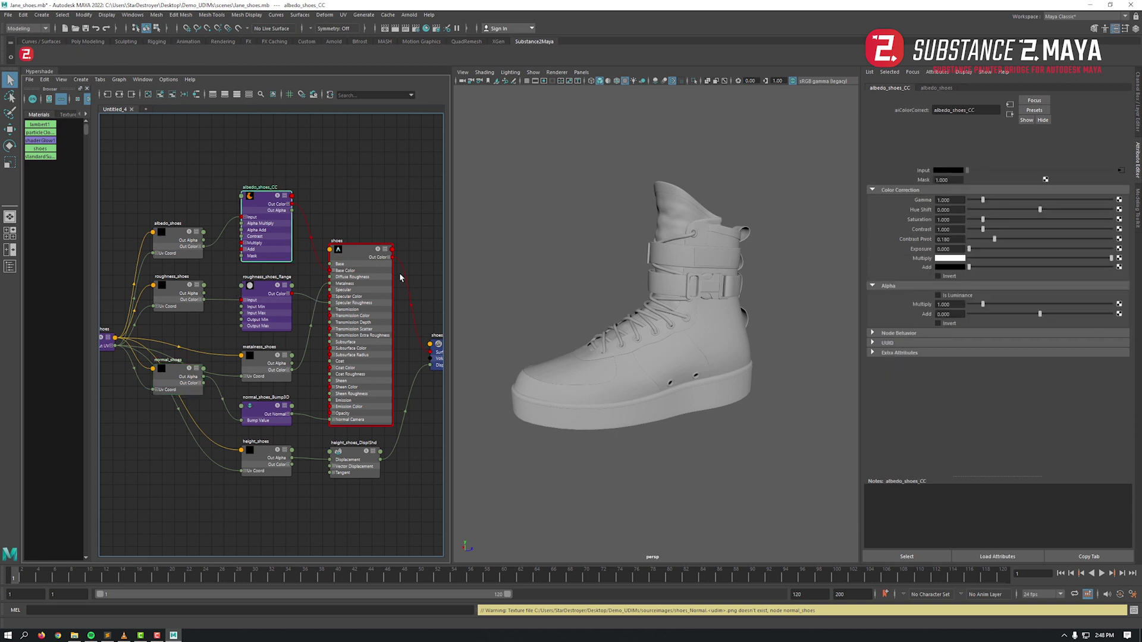
left_click(264, 307)
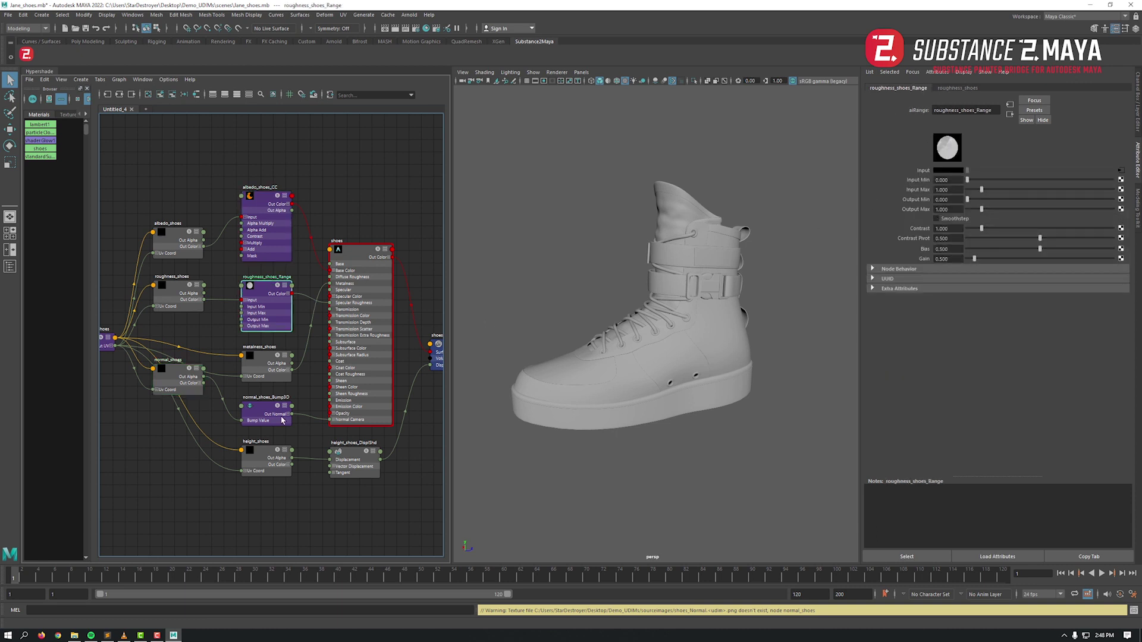
left_click(350, 452)
left_click(275, 461)
- Select the whole shoe model and assign the shoes material to it
left_click(517, 318)
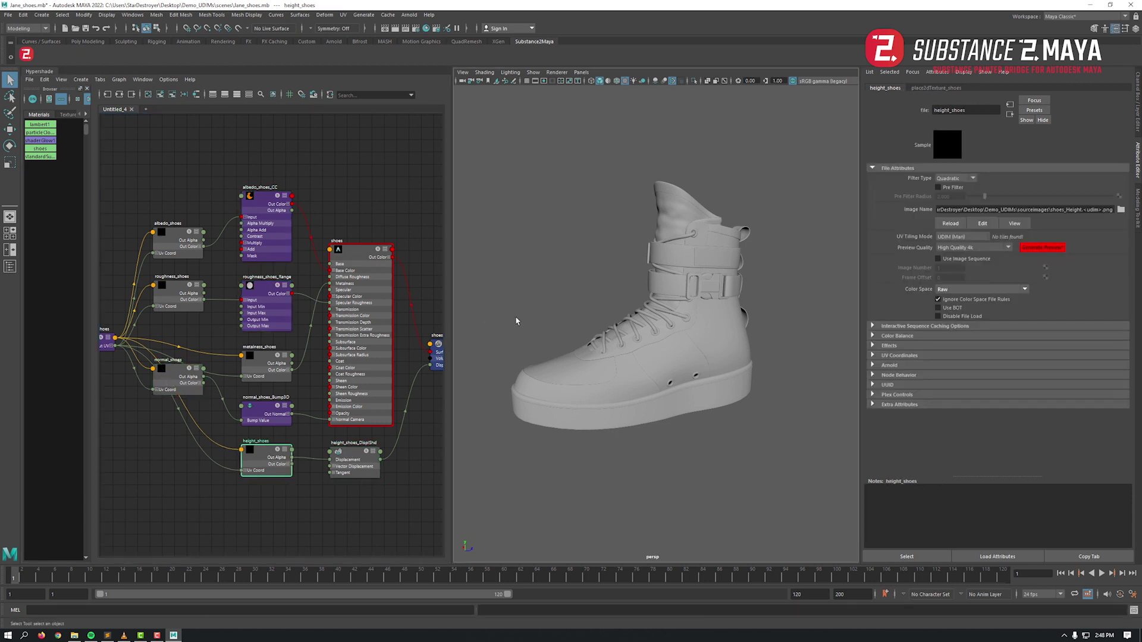
left_click_drag(455, 152, 847, 498)
right_click_drag(360, 279, 360, 240)
left_click(529, 233)
- Open the Arnold RenderView and start rendering the textured shoe
left_click(333, 42)
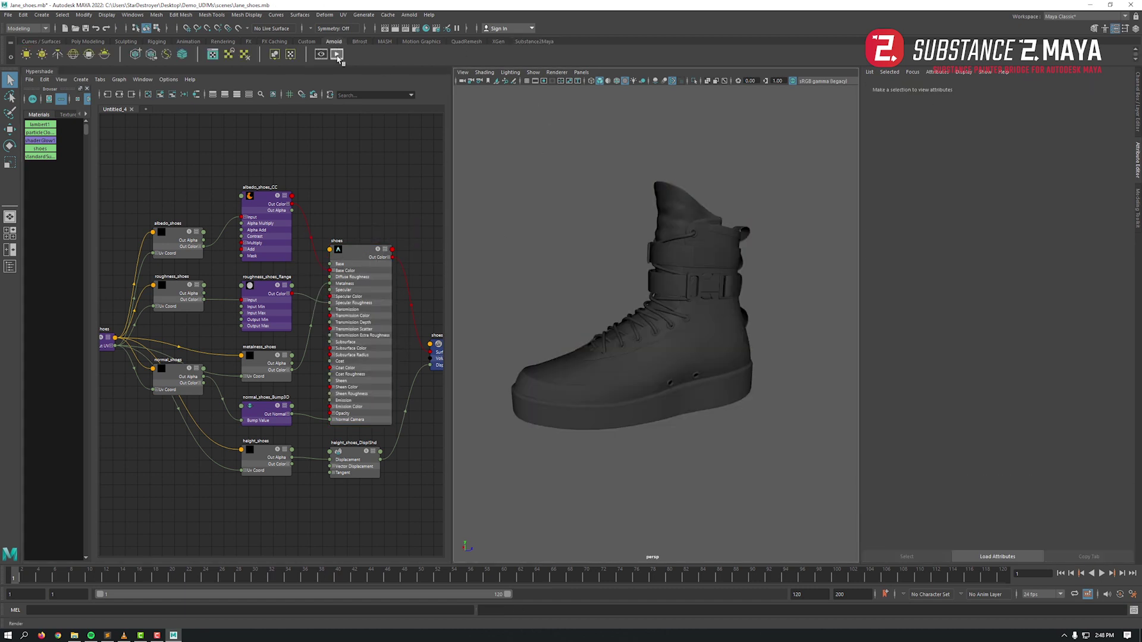
left_click(337, 54)
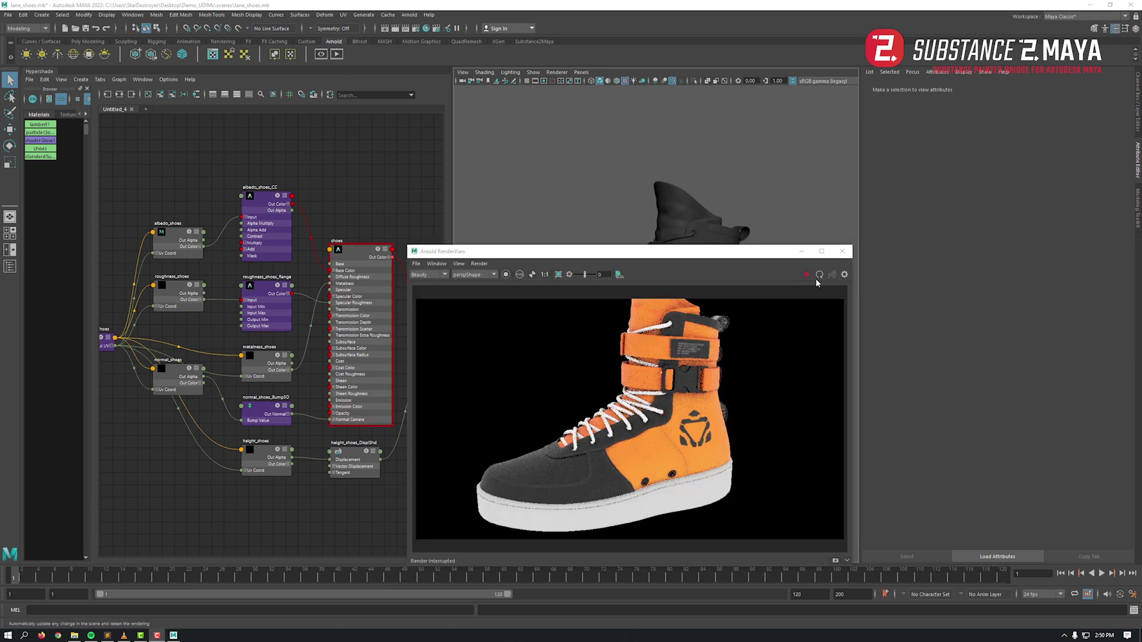
left_click(807, 276)
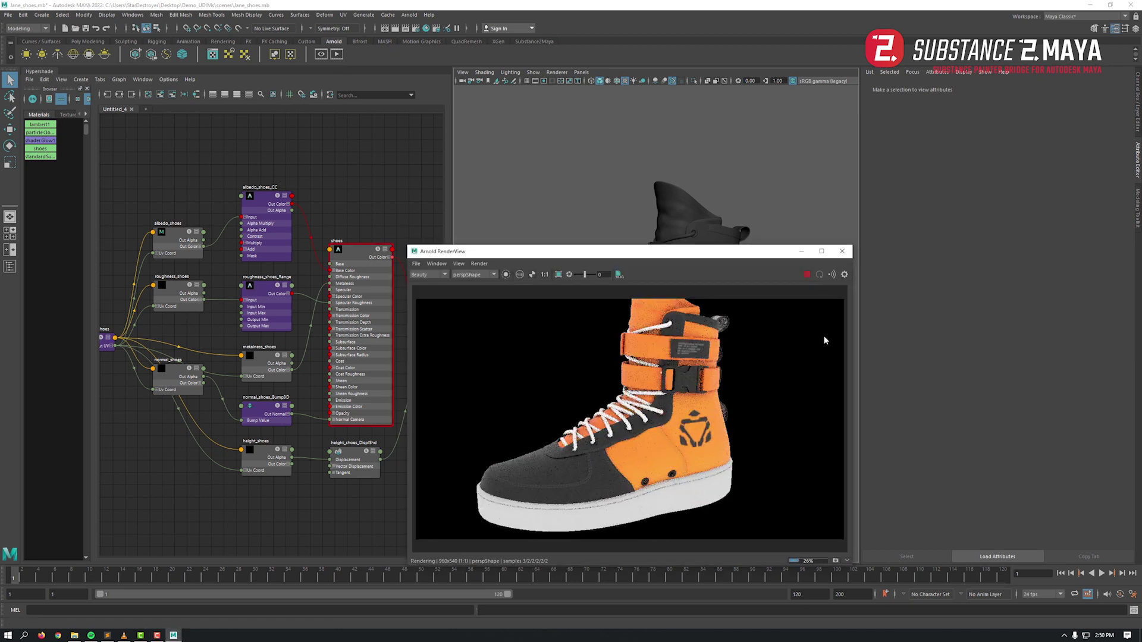